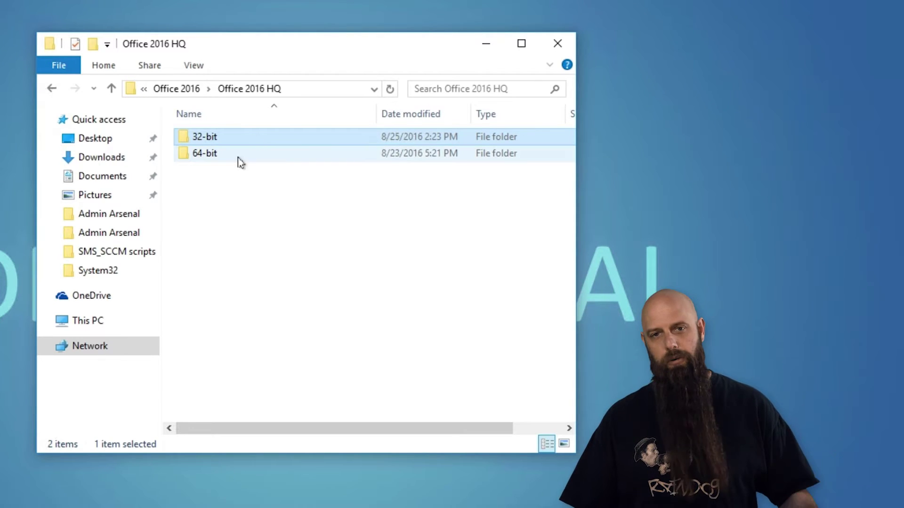
# Open the 32-bit Office installer folder and scroll down until setup.exe is visible
pyautogui.doubleClick(203, 141)
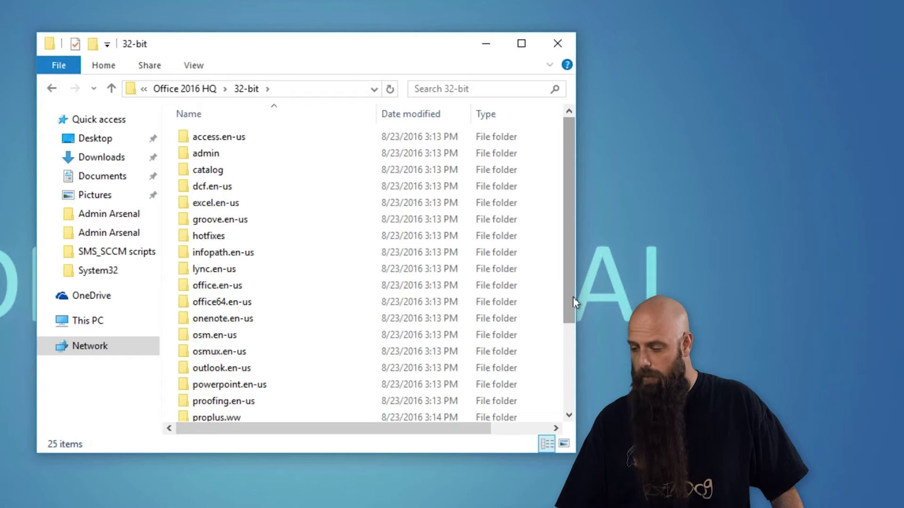
pyautogui.moveTo(572, 302); pyautogui.dragTo(223, 435)
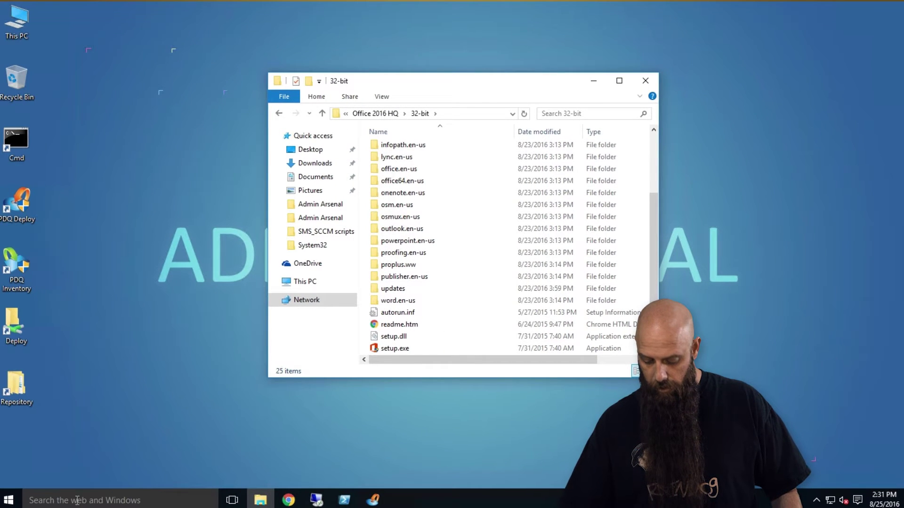
# Run the 32-bit setup.exe with the /admin switch from the Win+X Run dialog
pyautogui.rightClick(9, 500)
pyautogui.click(70, 467)
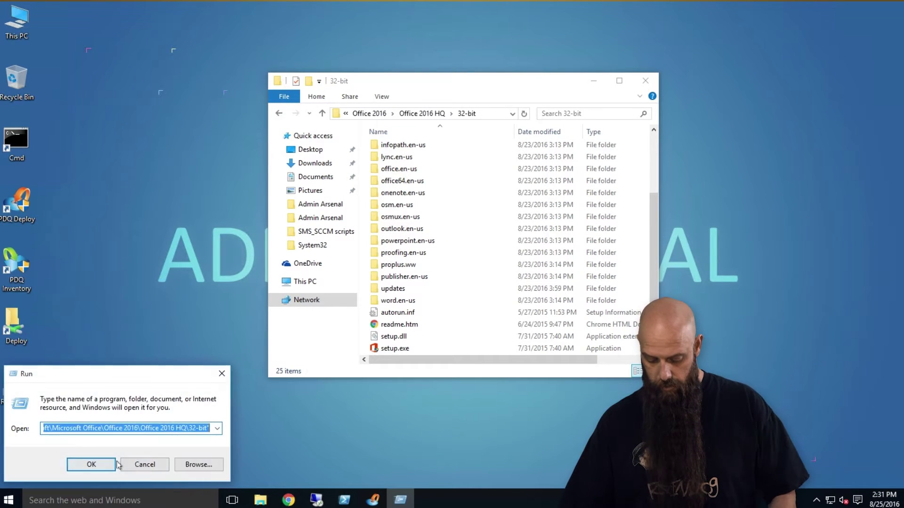
pyautogui.press('BackSpace')
pyautogui.moveTo(395, 348); pyautogui.dragTo(147, 428)
pyautogui.press('End')
pyautogui.write('/')
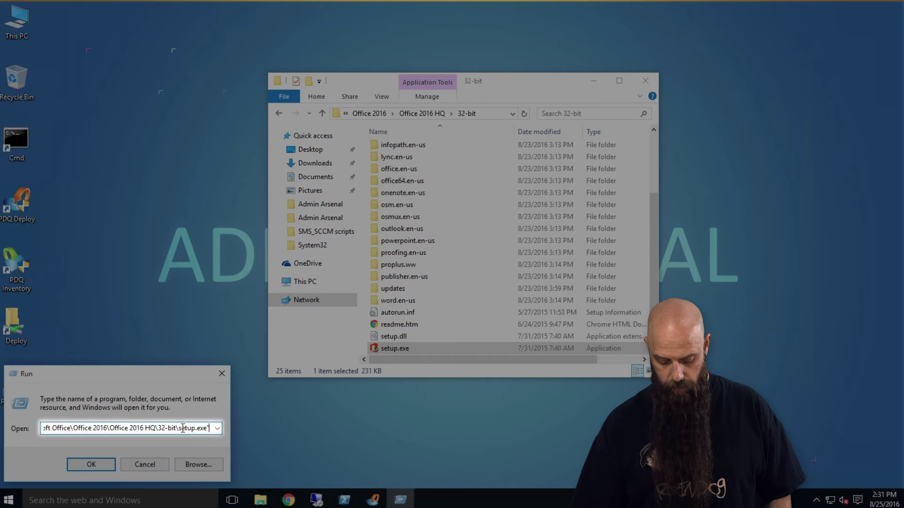
pyautogui.write('admin')
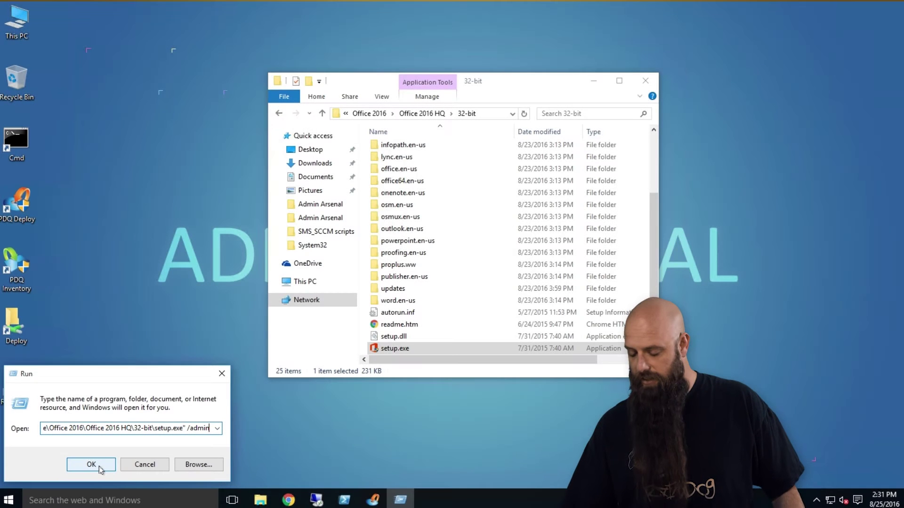
pyautogui.click(100, 468)
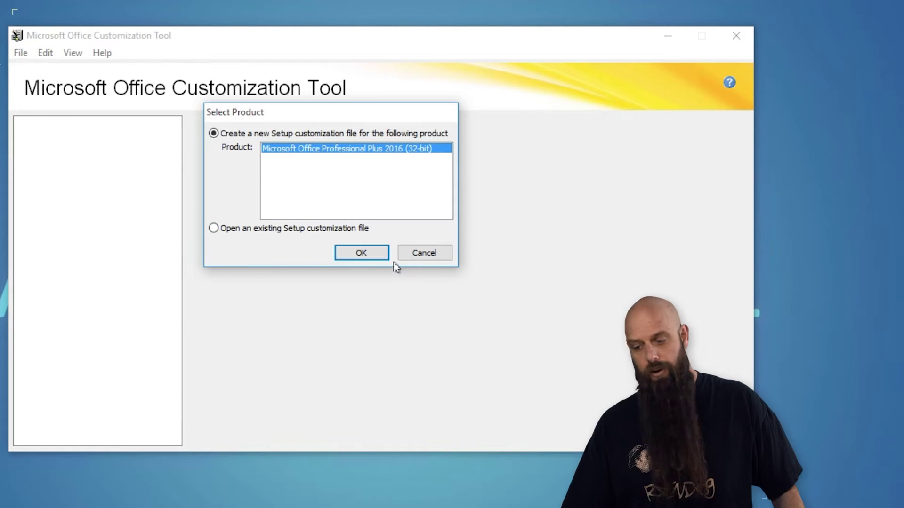
# Create a new customization file for Office Professional Plus 2016 (32-bit) with organization name Deadwood
pyautogui.click(362, 254)
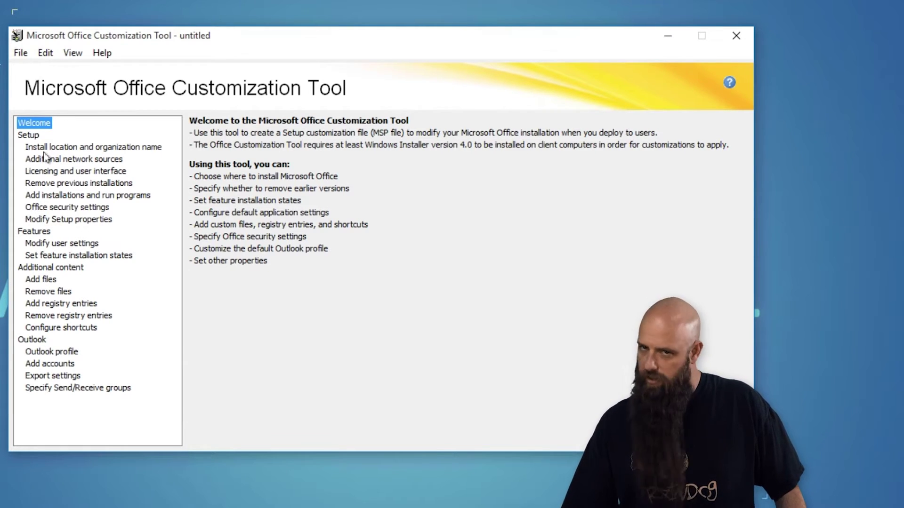
pyautogui.click(46, 151)
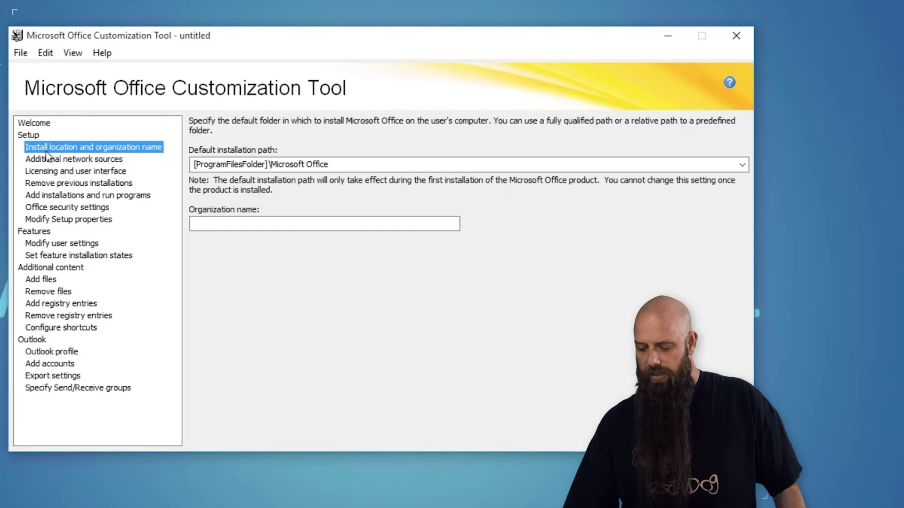
pyautogui.click(229, 225)
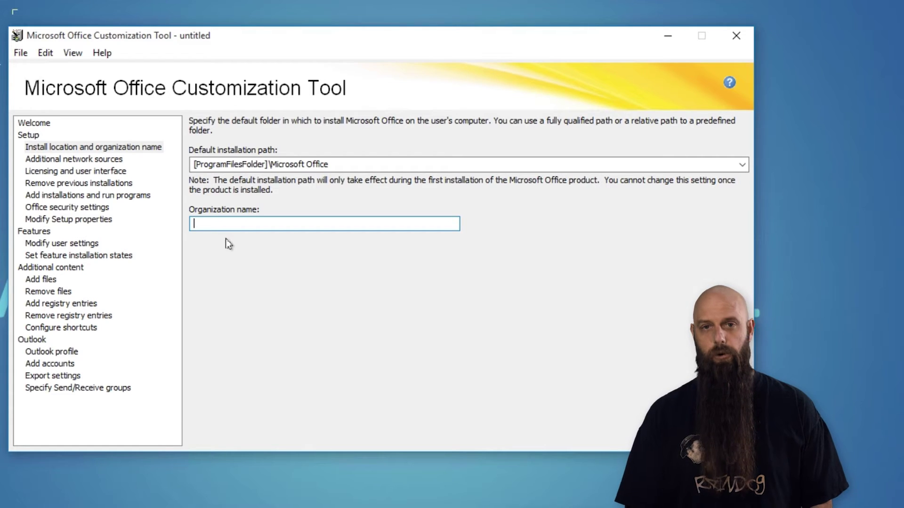
pyautogui.write('Deadwood')
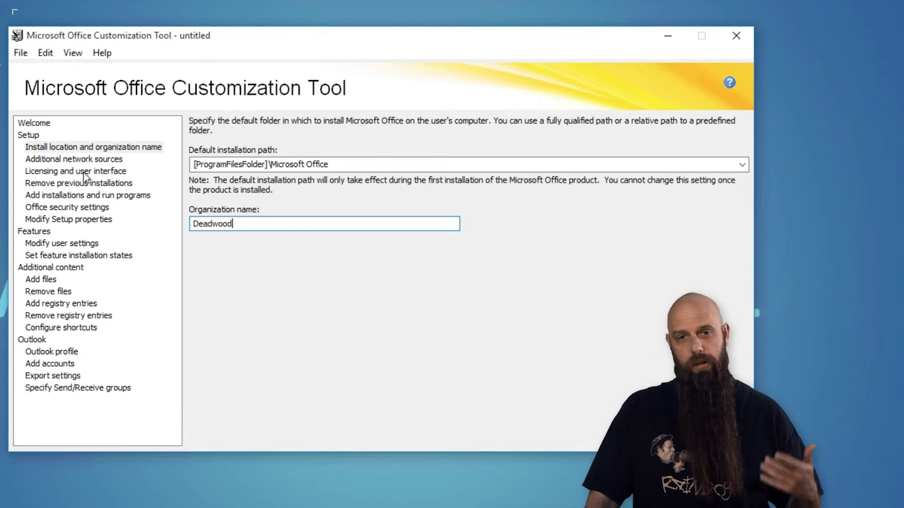
pyautogui.click(82, 173)
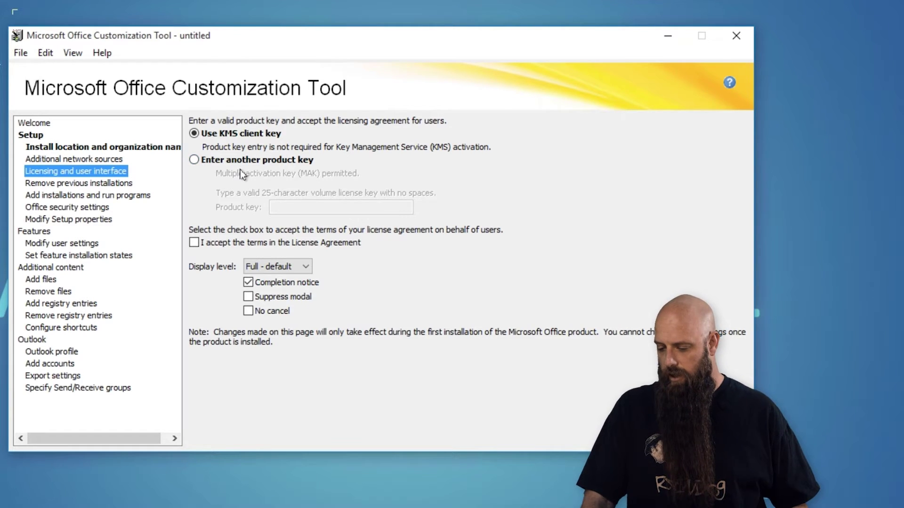
# Enter a volume product key, accept the license terms, and set display level None with Suppress modal and No cancel
pyautogui.click(194, 160)
pyautogui.click(320, 210)
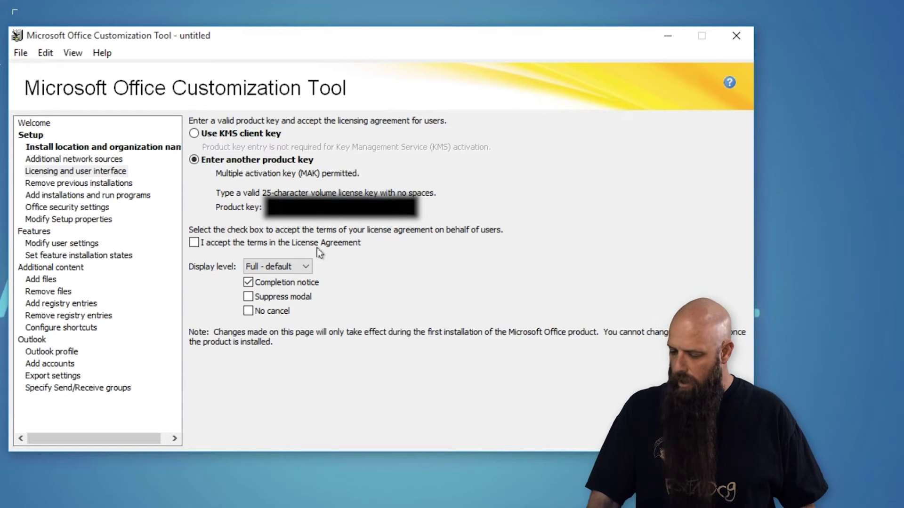
pyautogui.click(194, 242)
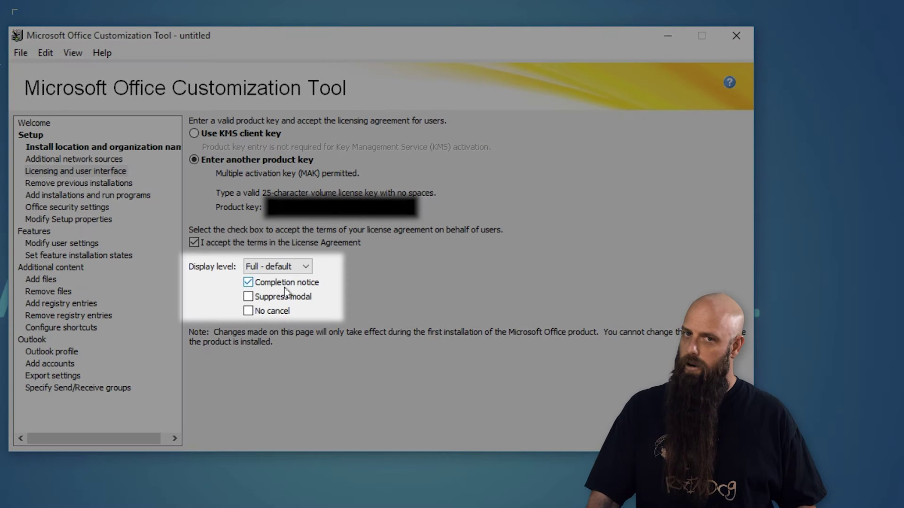
pyautogui.click(284, 294)
pyautogui.click(288, 267)
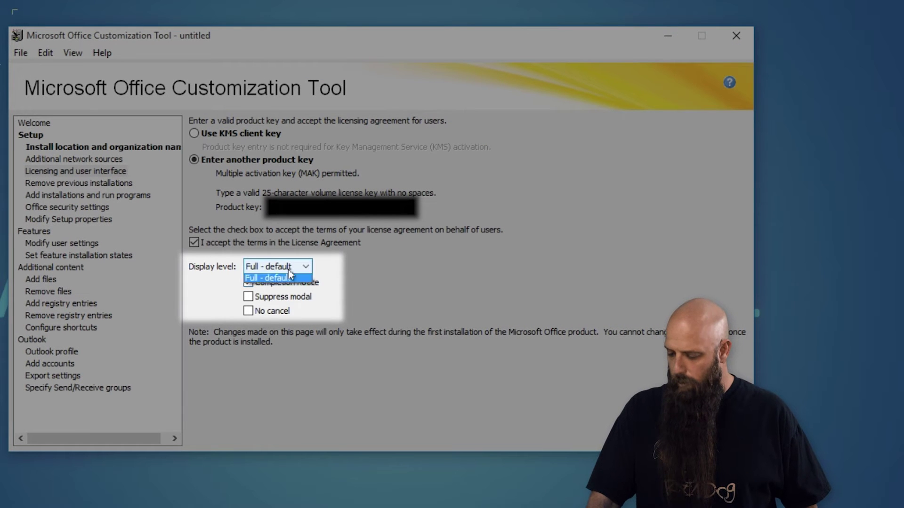
pyautogui.press('Escape')
pyautogui.press('Up')
pyautogui.press('Up')
pyautogui.click(264, 283)
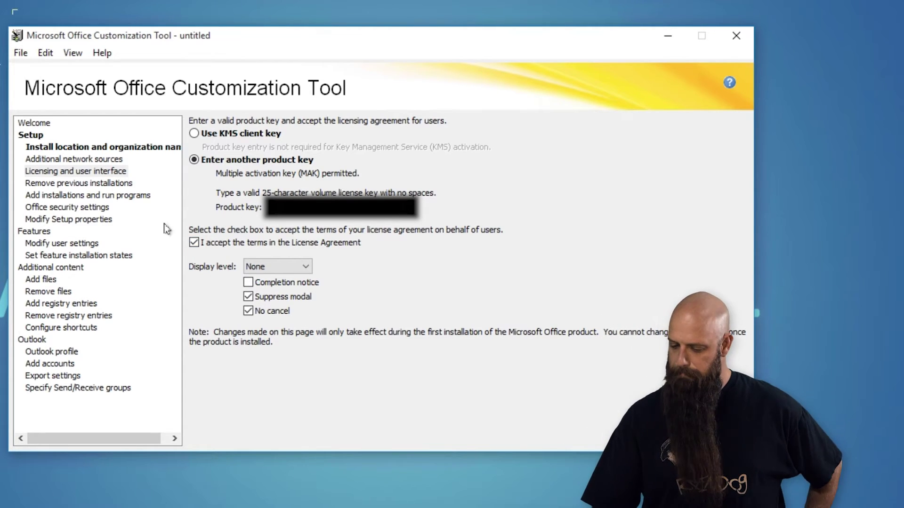
pyautogui.click(79, 184)
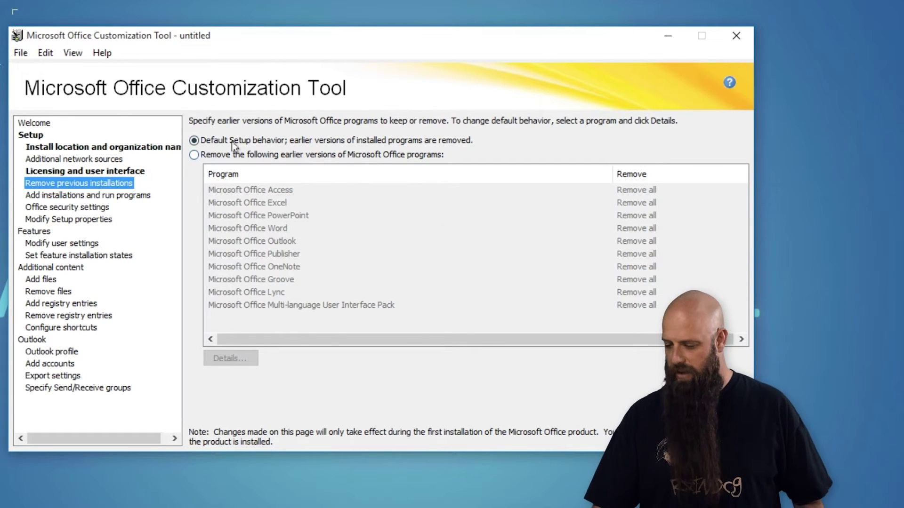
# Switch to the Modify Setup properties page, whose property list is still empty
pyautogui.click(99, 219)
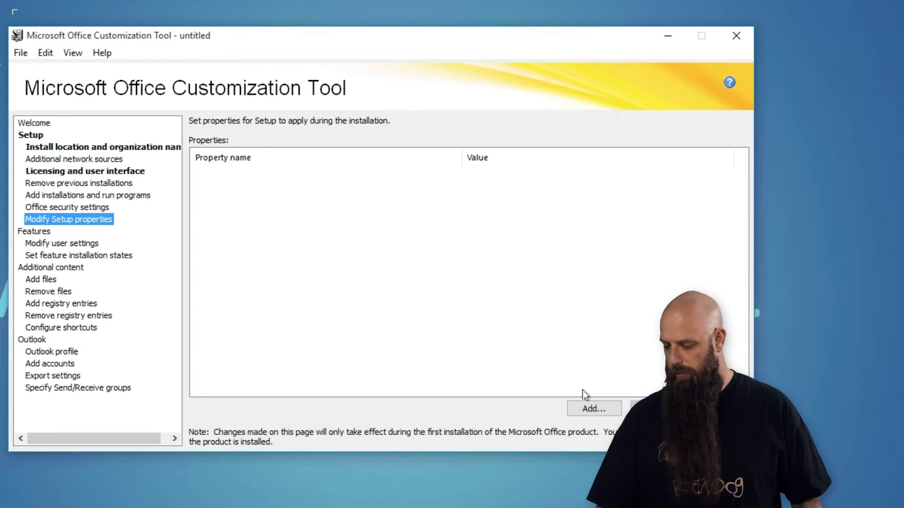
# Add the Setup property SETUP_REBOOT with value Never
pyautogui.click(579, 406)
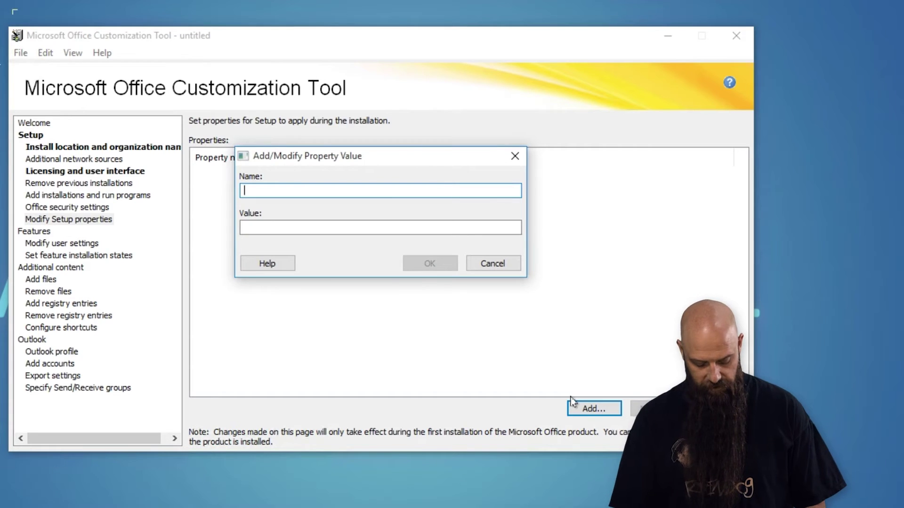
pyautogui.write('SETUP')
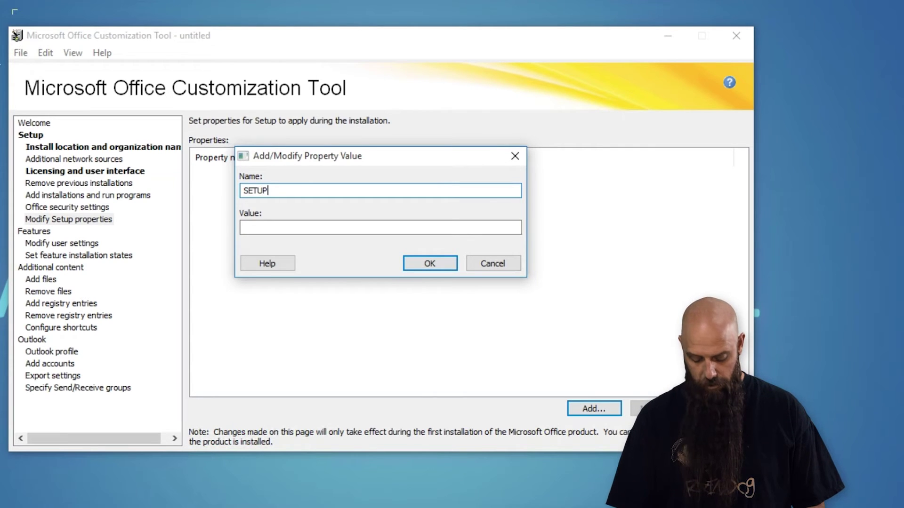
pyautogui.write('_REBO')
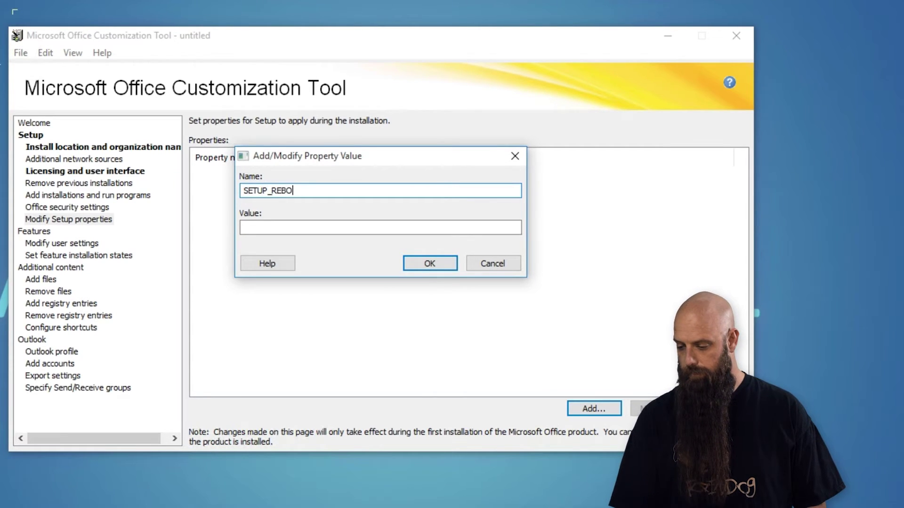
pyautogui.write('OT')
pyautogui.click(245, 227)
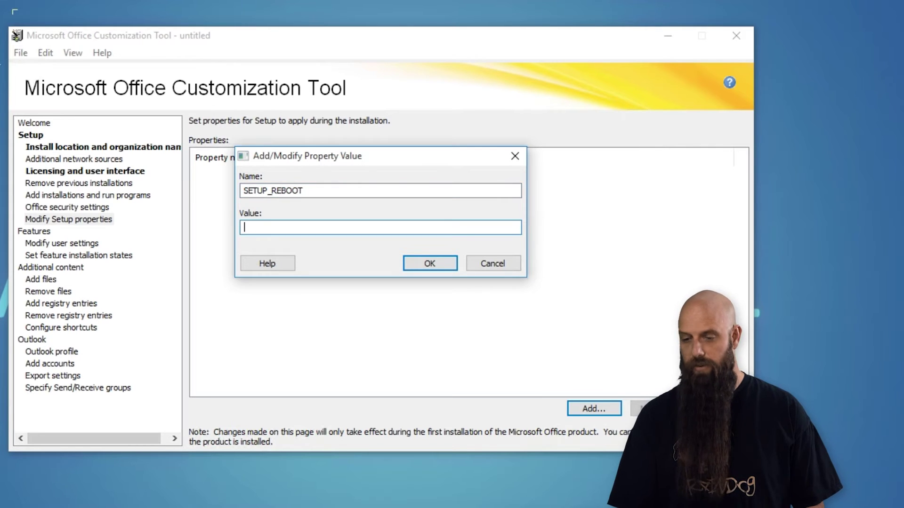
pyautogui.write('Never')
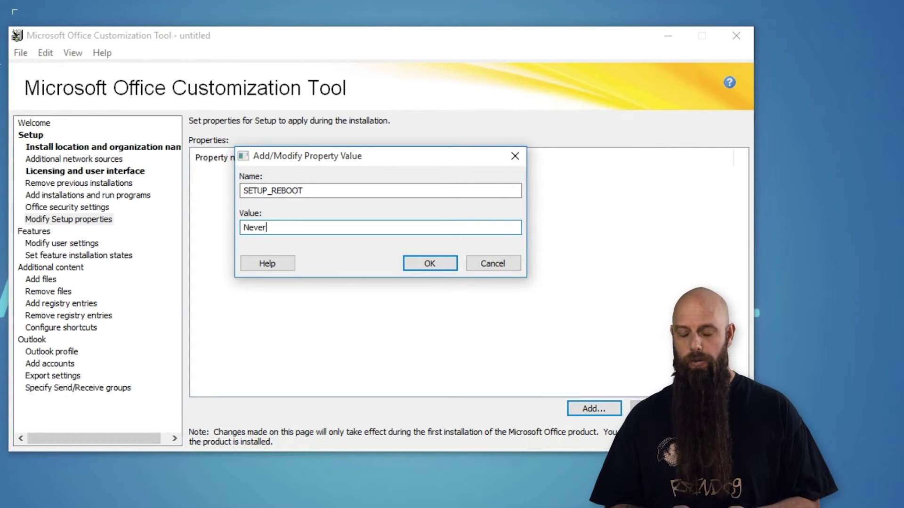
pyautogui.click(432, 264)
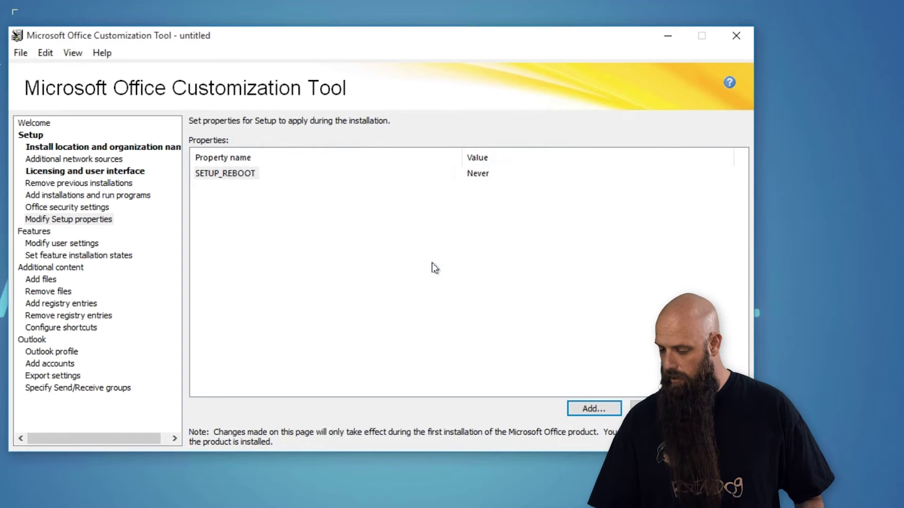
# Add the Setup property HIDEUPDATEUI with value True
pyautogui.click(571, 409)
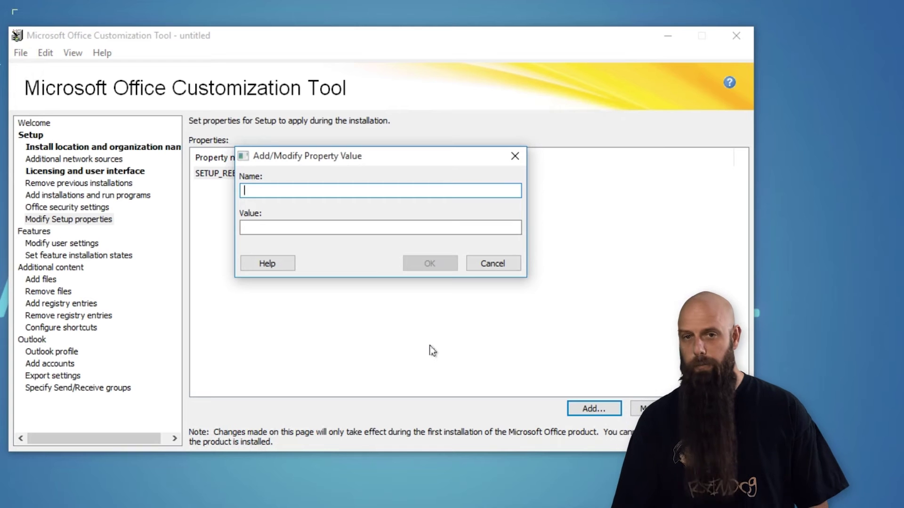
pyautogui.write('HIDEU')
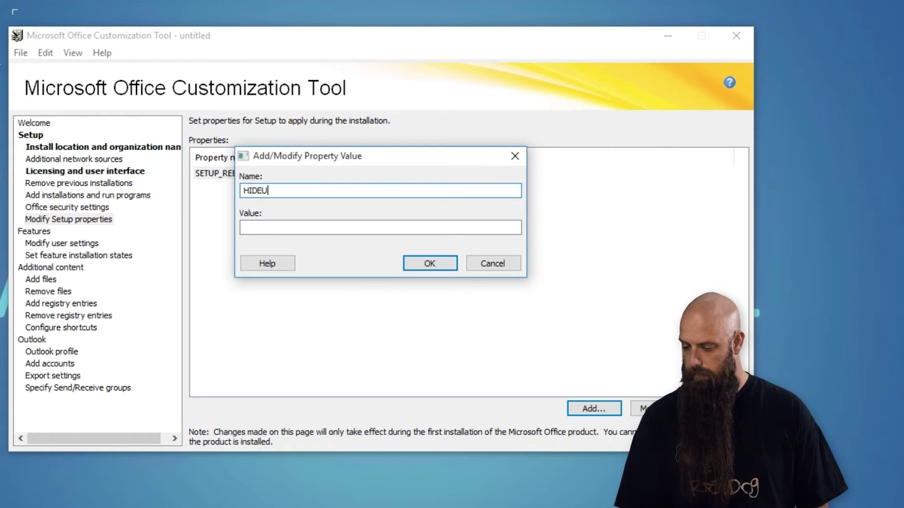
pyautogui.write('PDATEUI')
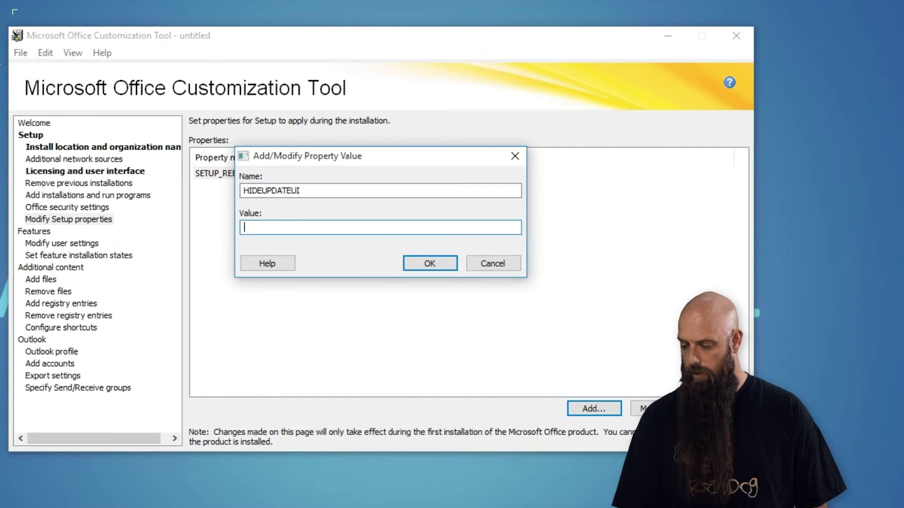
pyautogui.write('True')
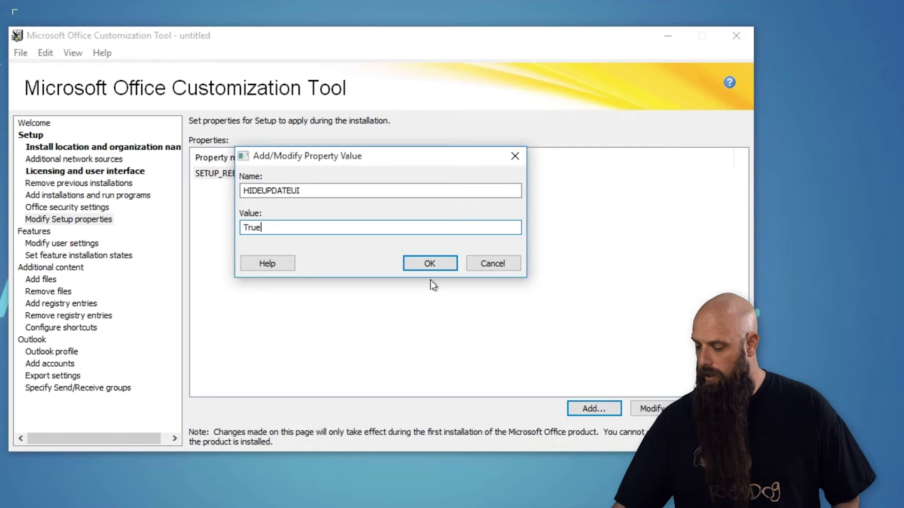
pyautogui.click(431, 264)
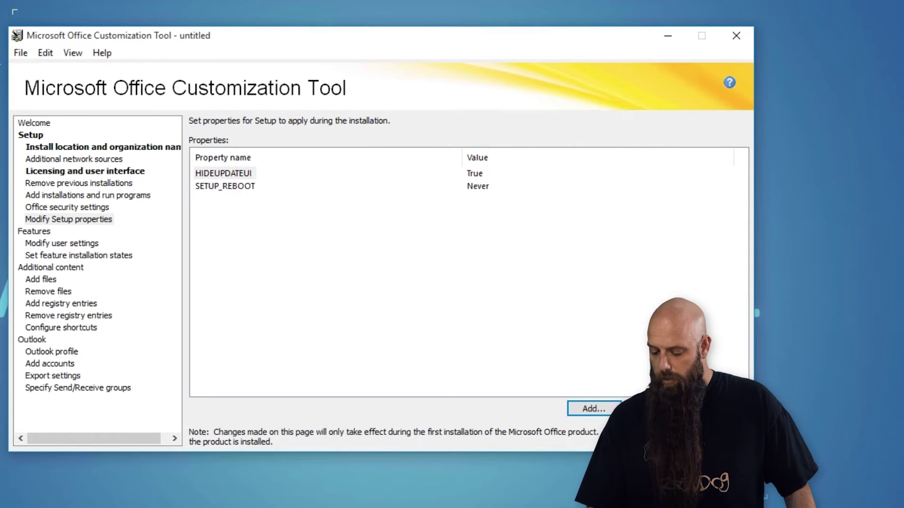
pyautogui.hotkey('alt', 'Tab')
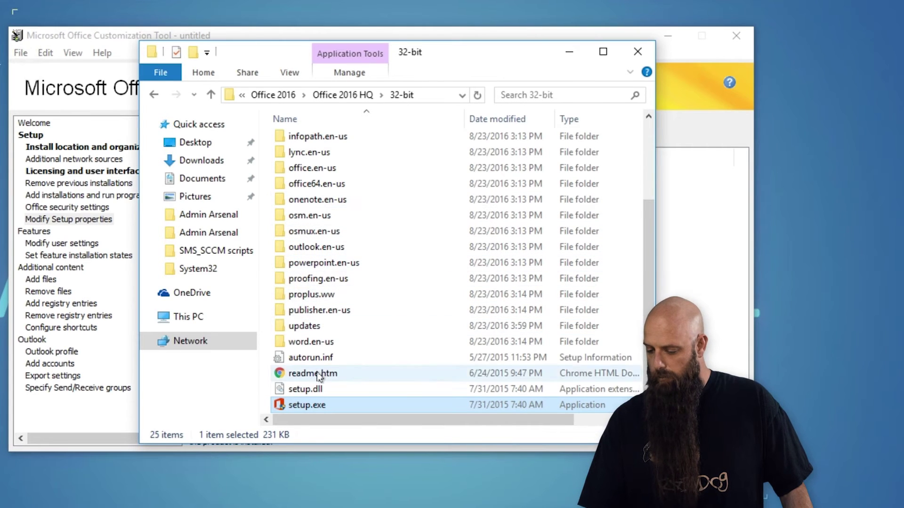
# Look in the updates folder, return to the 32-bit folder, and minimize File Explorer
pyautogui.doubleClick(328, 331)
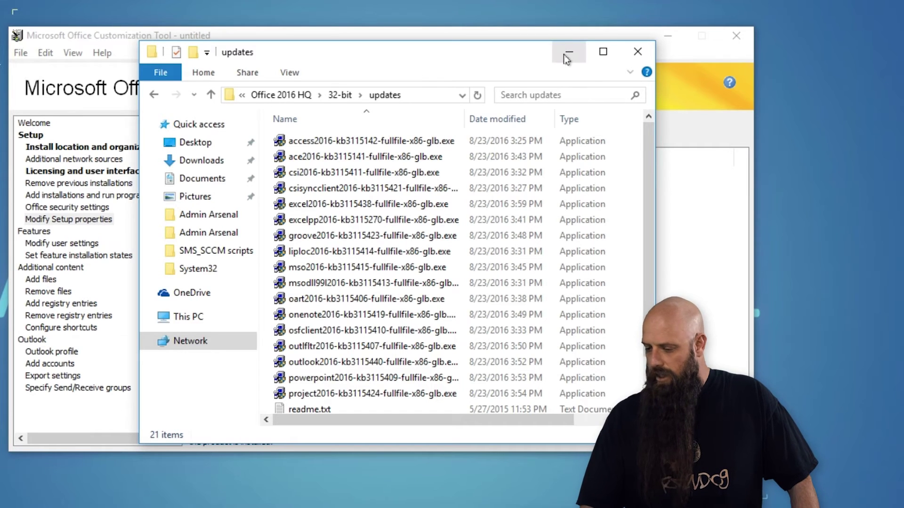
pyautogui.click(341, 96)
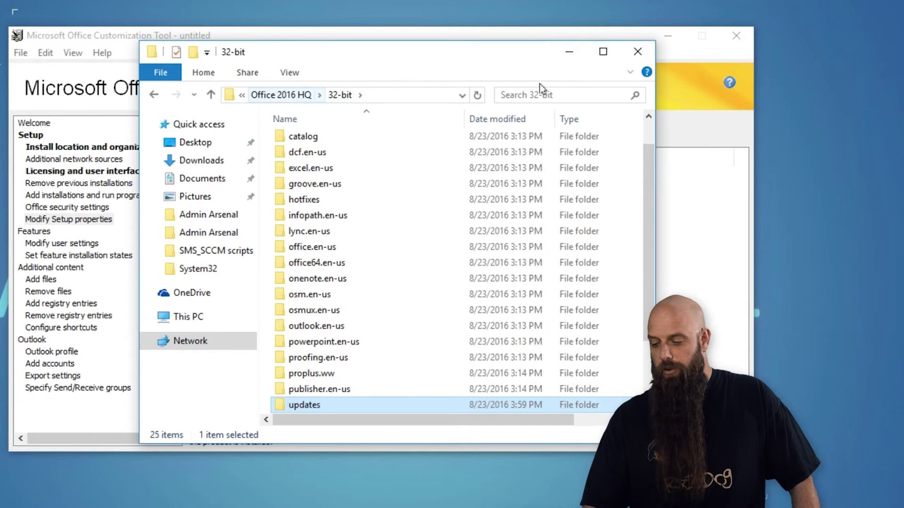
pyautogui.click(570, 53)
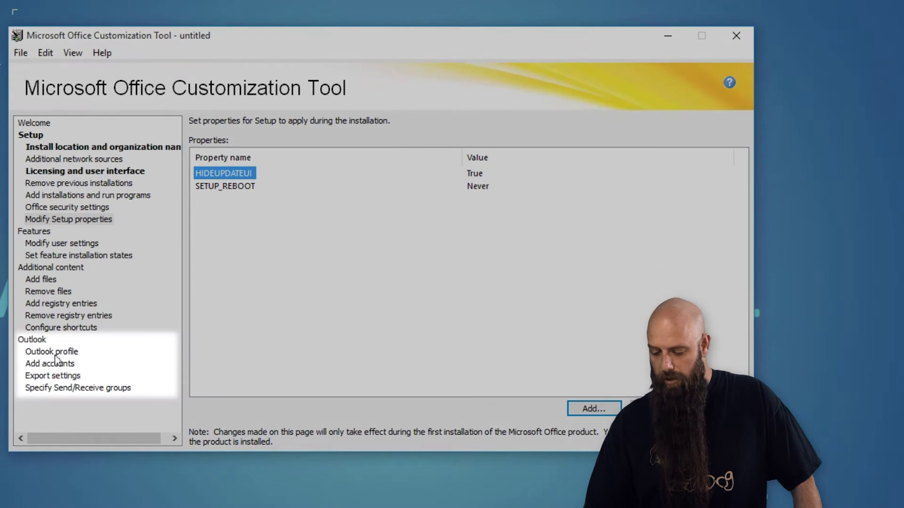
# Save the customization as the MSP file Office2016-32 in the 32-bit installer folder
pyautogui.click(57, 352)
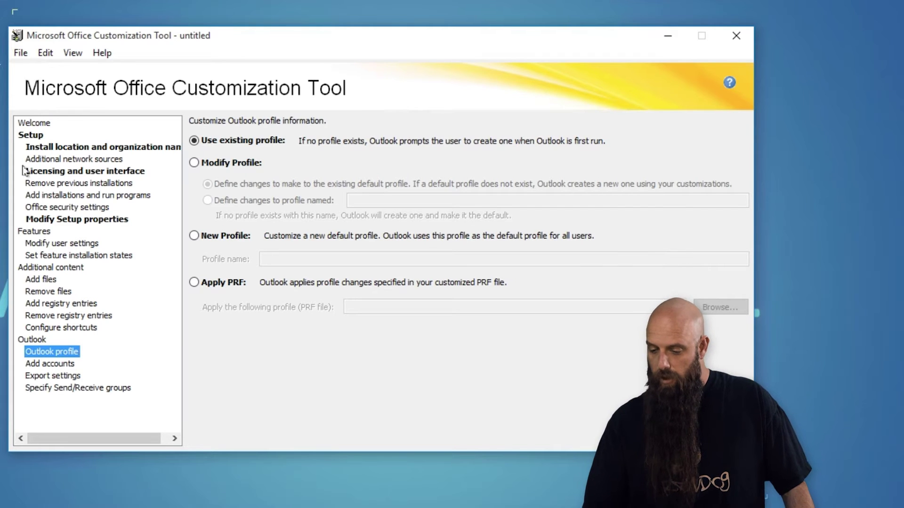
pyautogui.click(26, 54)
pyautogui.click(46, 118)
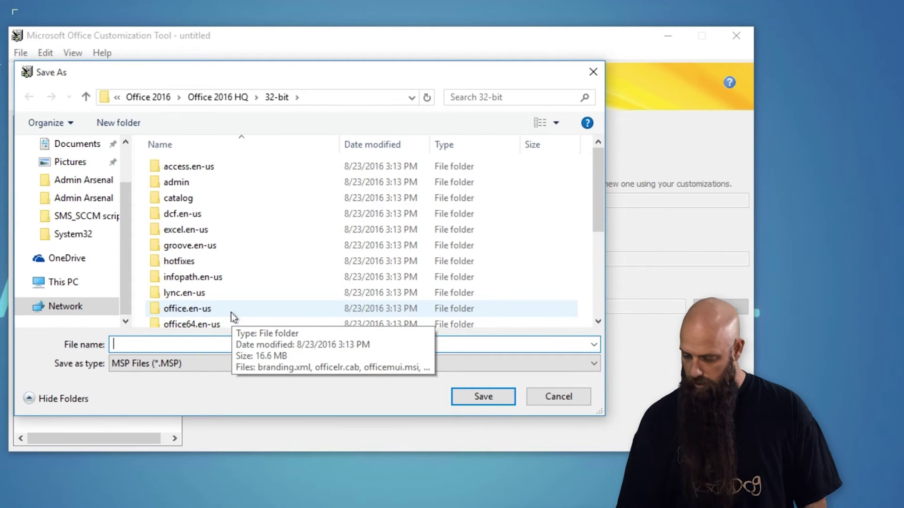
pyautogui.write('Office2')
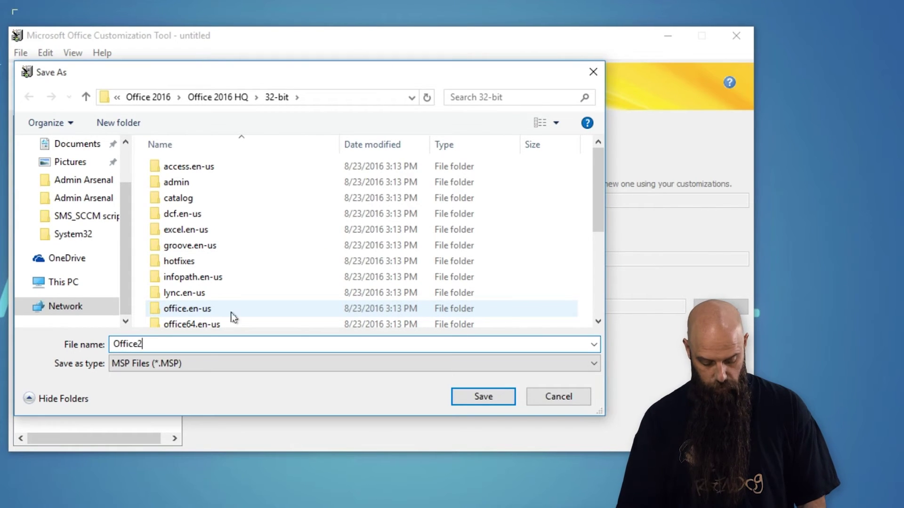
pyautogui.write('016-32')
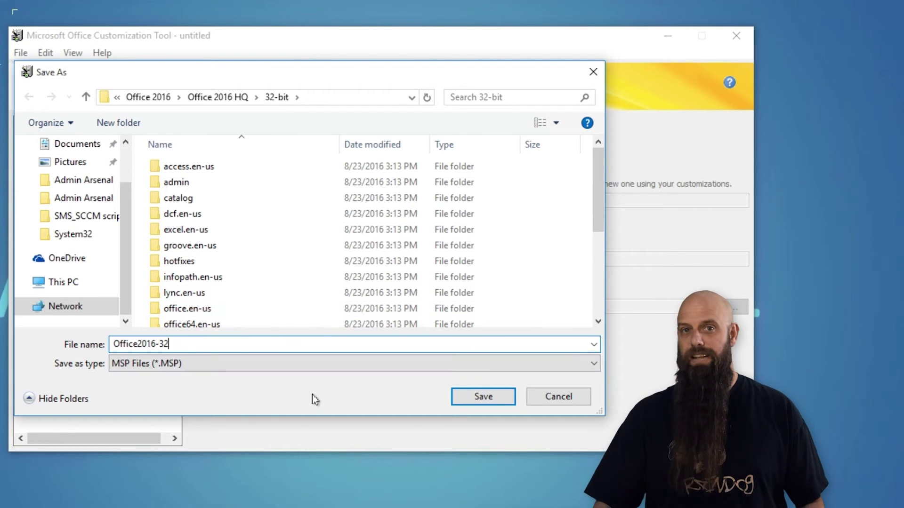
pyautogui.click(492, 401)
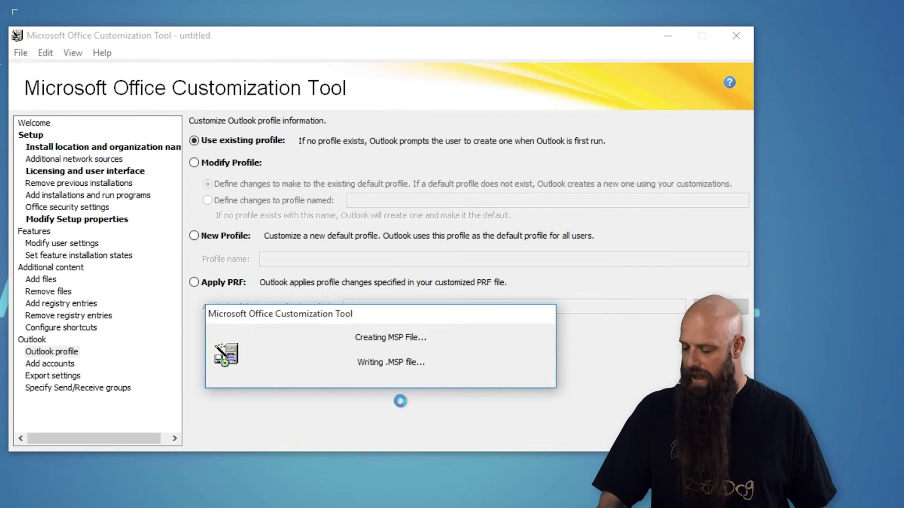
# Confirm Office2016-32.MSP appears beside setup.exe, then quit the Office Customization Tool
pyautogui.hotkey('alt', 'Tab')
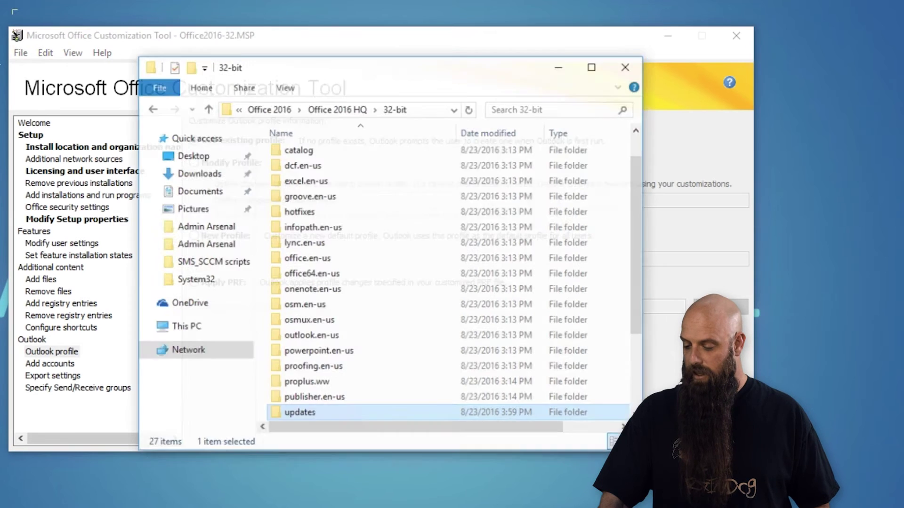
pyautogui.scroll(-3, 343, 426)
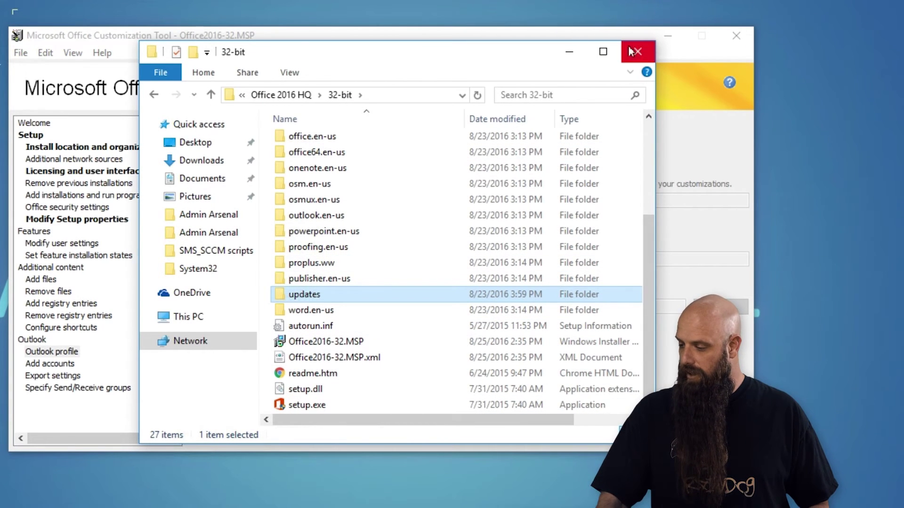
pyautogui.click(569, 46)
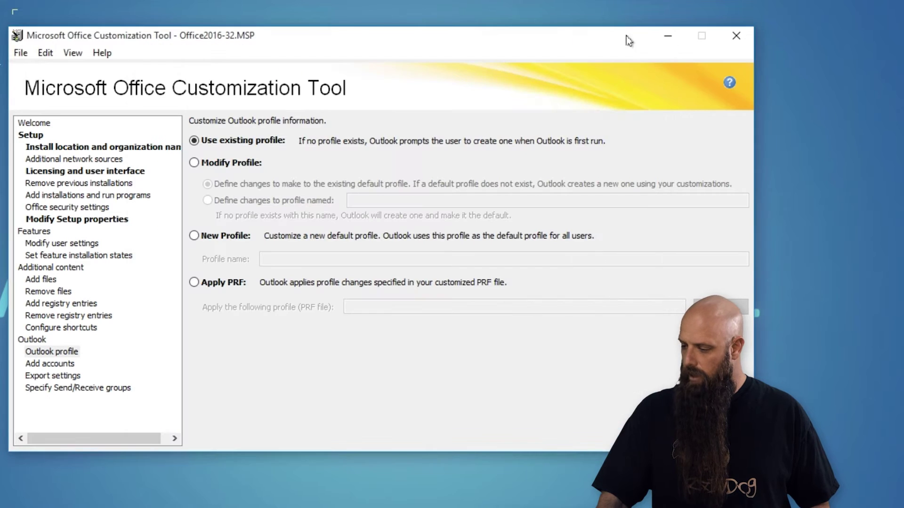
pyautogui.click(735, 37)
pyautogui.click(372, 326)
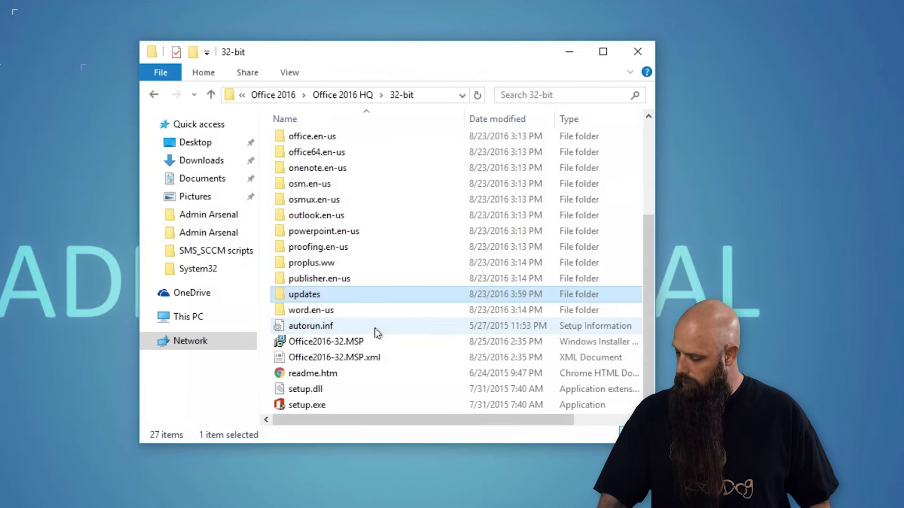
# Check the full Office2016-32.MSP file name without renaming it, then view My Custom Packages in PDQ Deploy
pyautogui.click(309, 347)
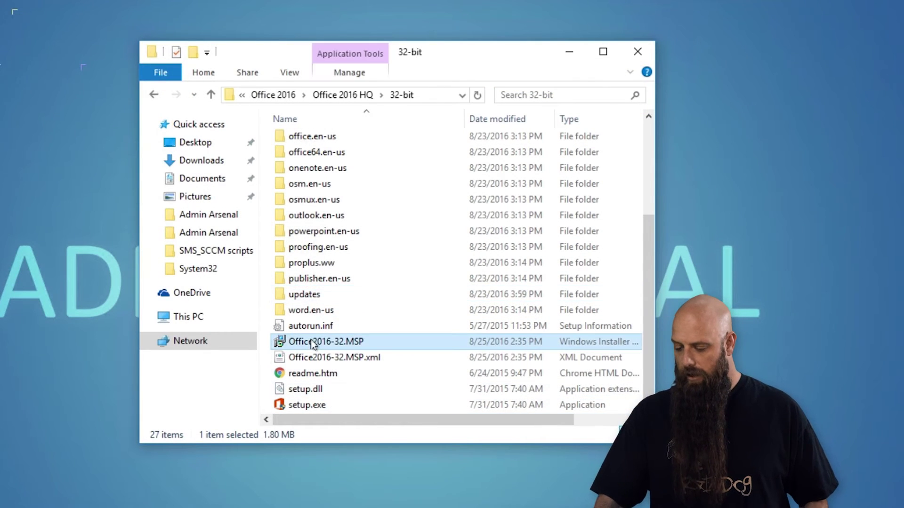
pyautogui.press('F2')
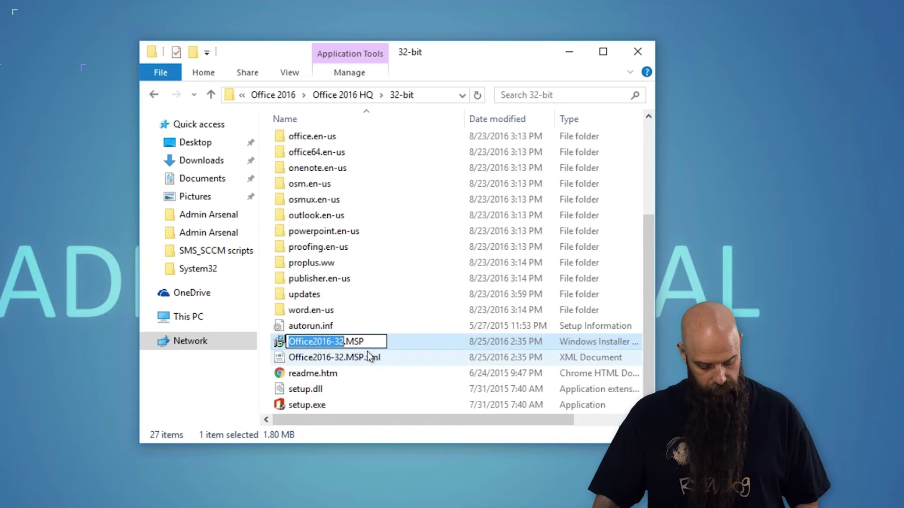
pyautogui.hotkey('ctrl', 'a')
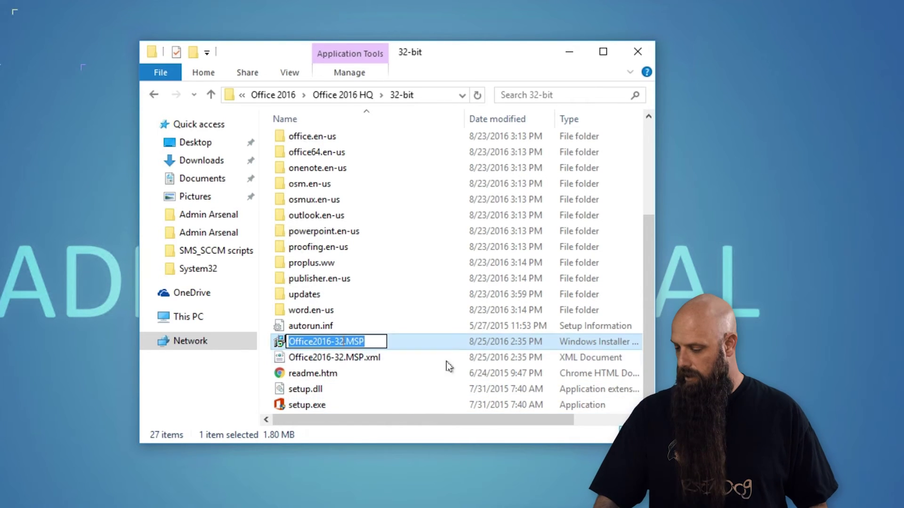
pyautogui.press('Return')
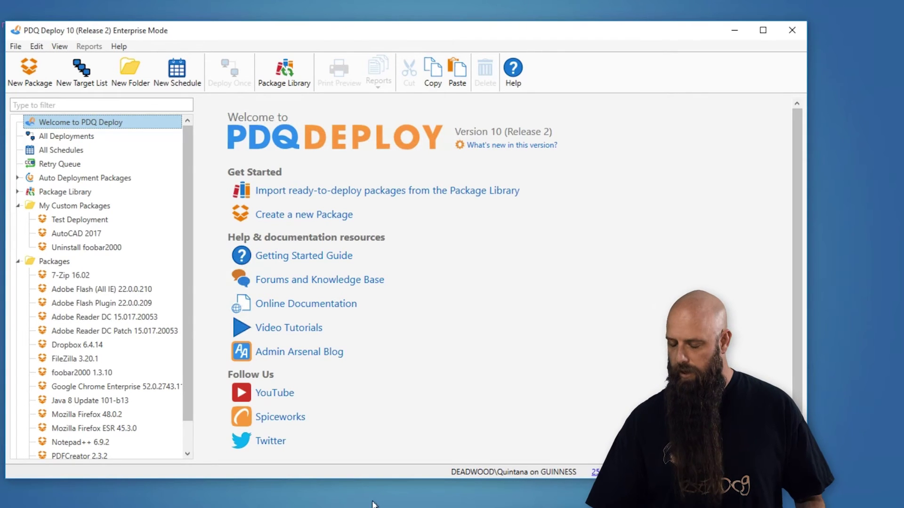
pyautogui.click(71, 205)
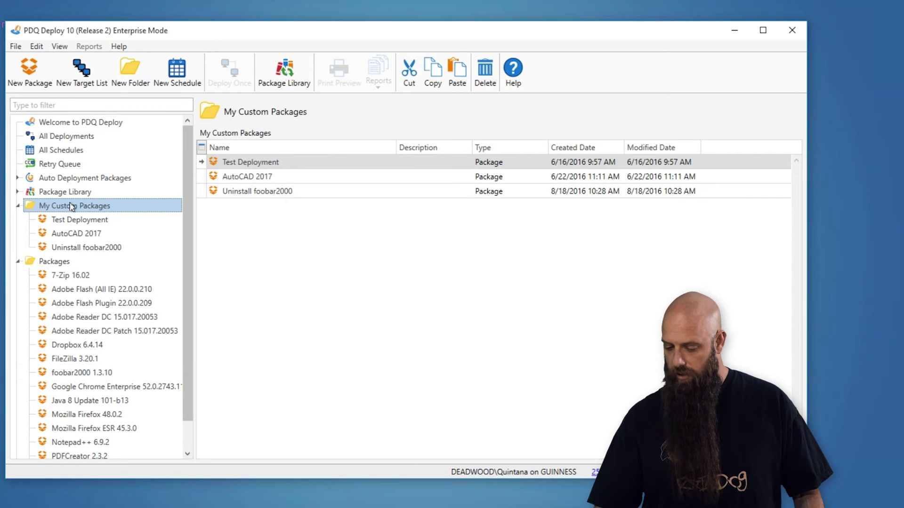
# Add a new package and replace its default name with 'Office 2016 32-bit'
pyautogui.click(29, 71)
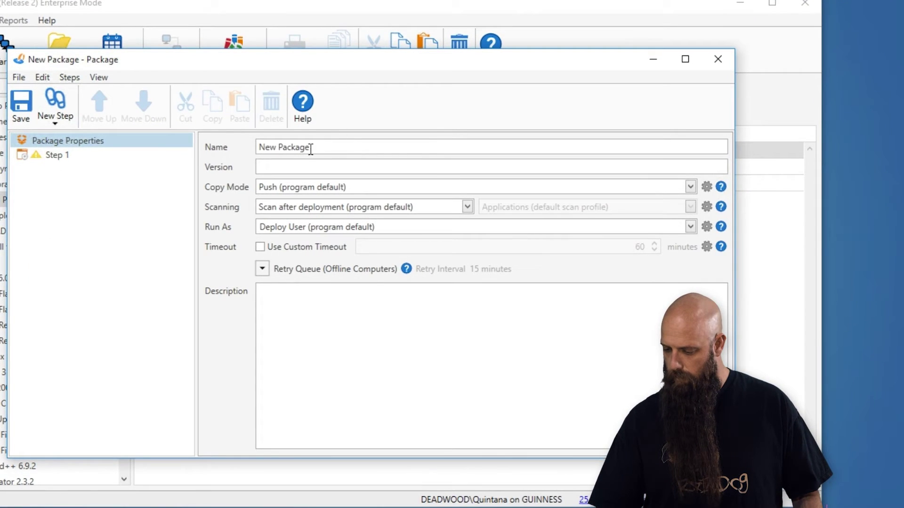
pyautogui.moveTo(326, 151); pyautogui.dragTo(194, 139)
pyautogui.write('Offic')
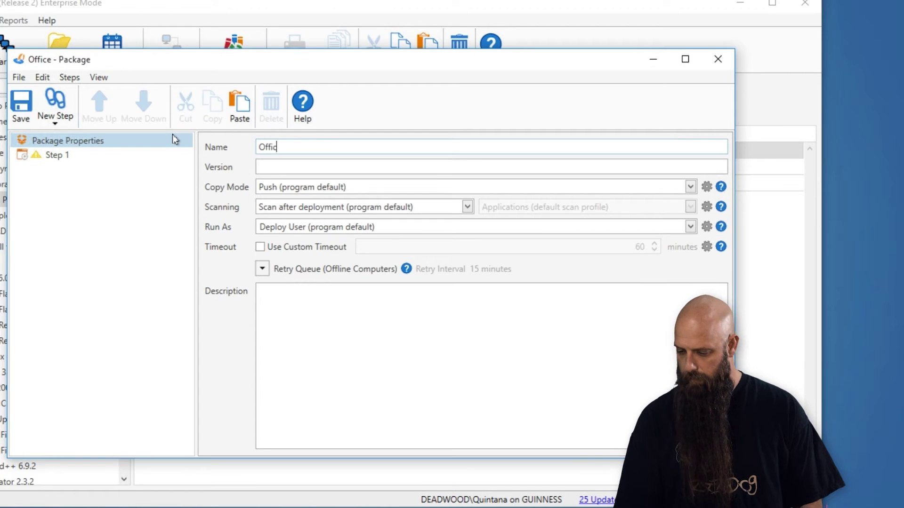
pyautogui.write('e 2016')
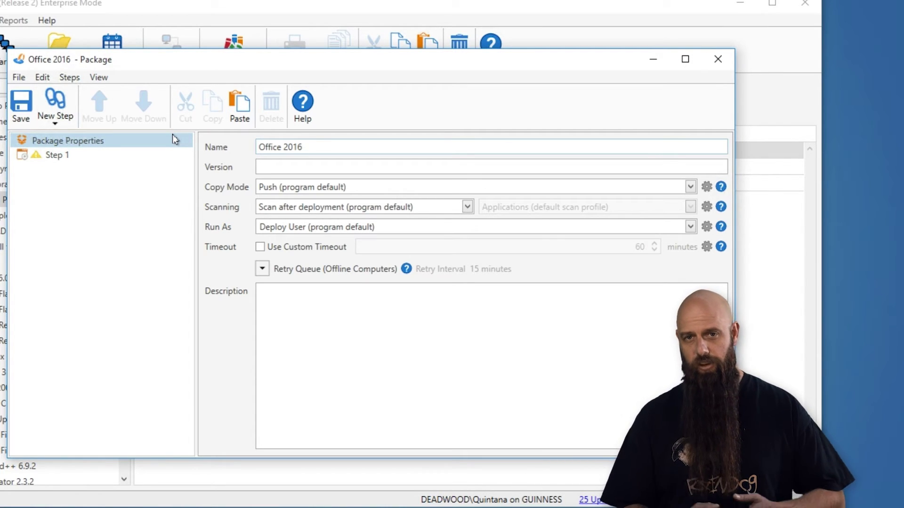
pyautogui.write('32')
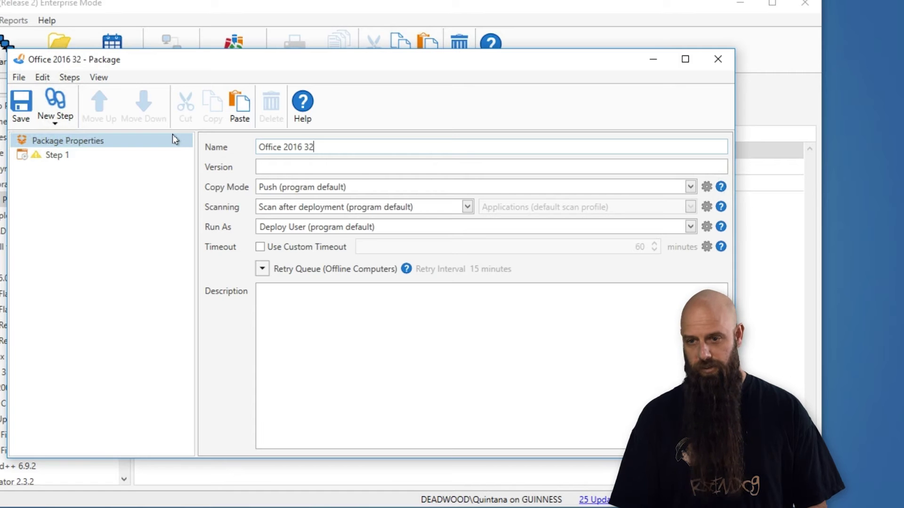
pyautogui.write('-bit')
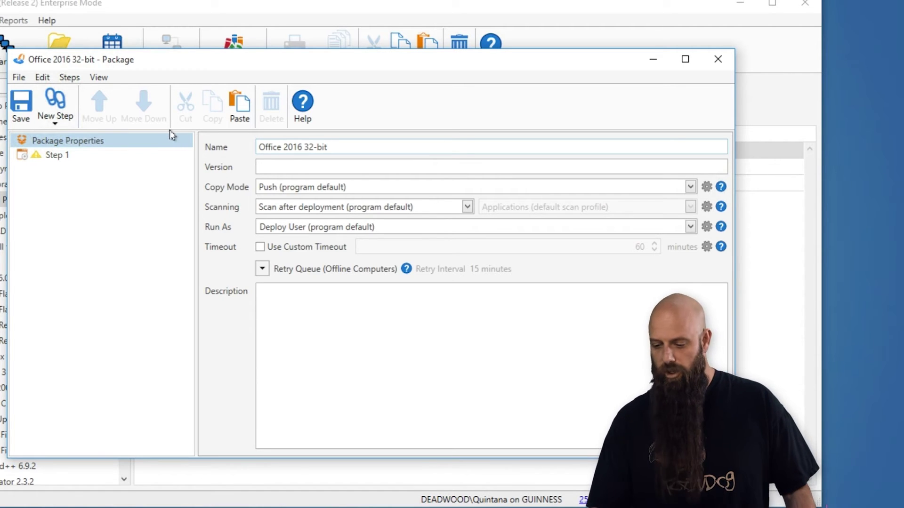
pyautogui.click(54, 158)
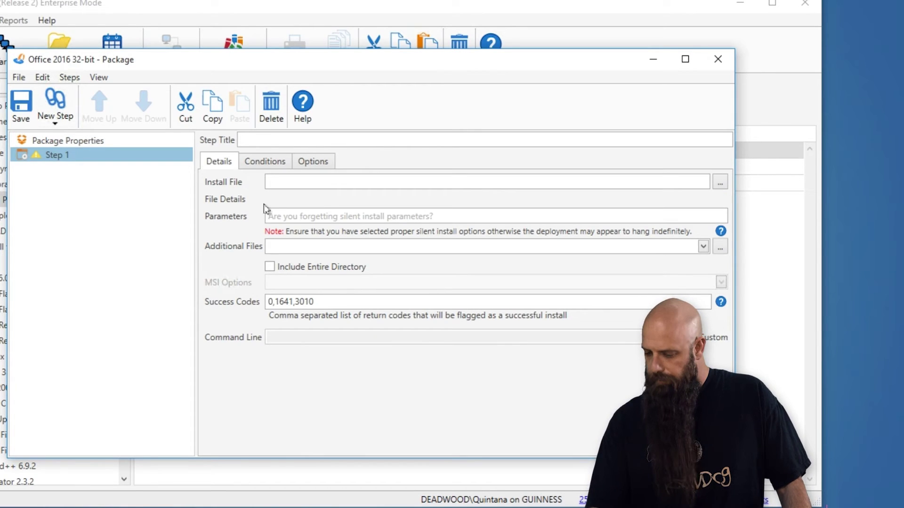
# Title the step 'Install Office' and copy the 32-bit Office 2016 folder path
pyautogui.click(283, 138)
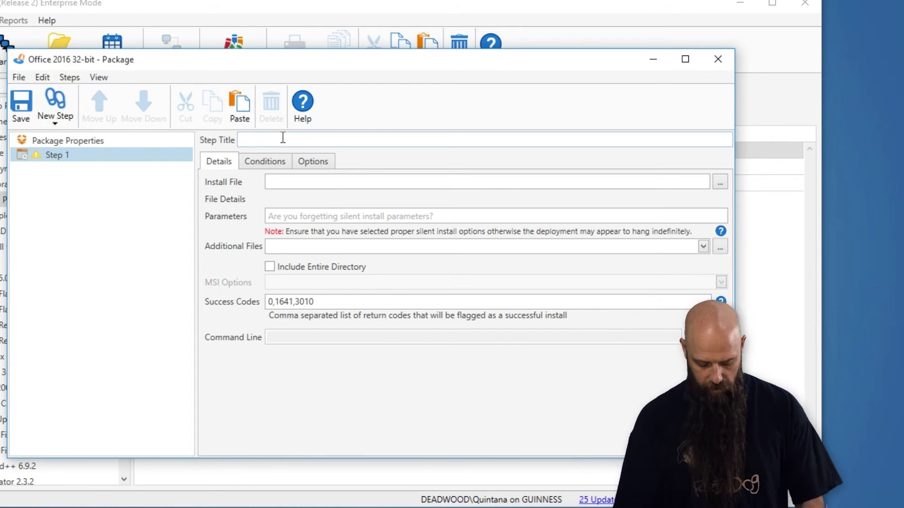
pyautogui.write('Install ')
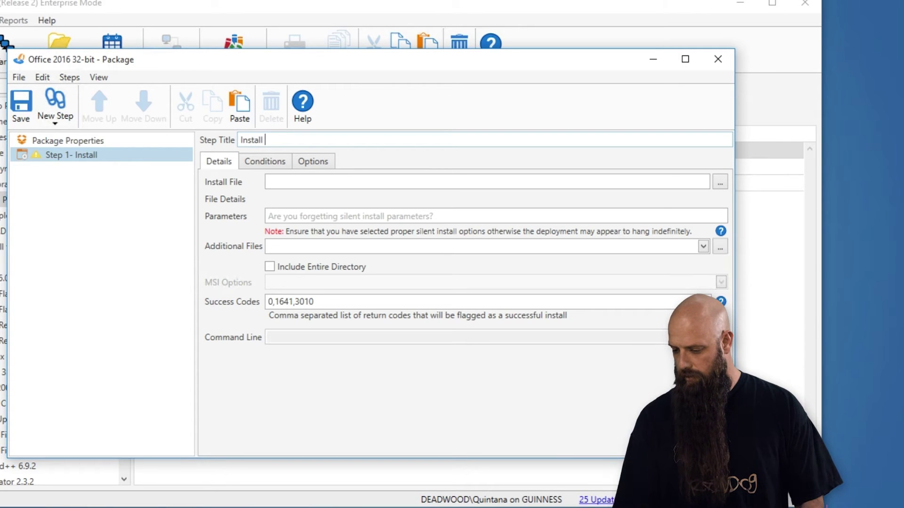
pyautogui.write('Office')
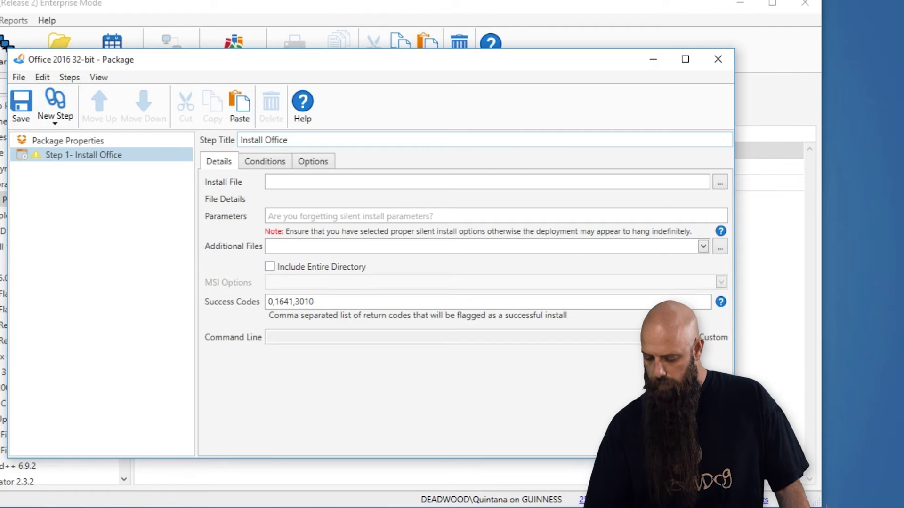
pyautogui.hotkey('alt', 'Tab')
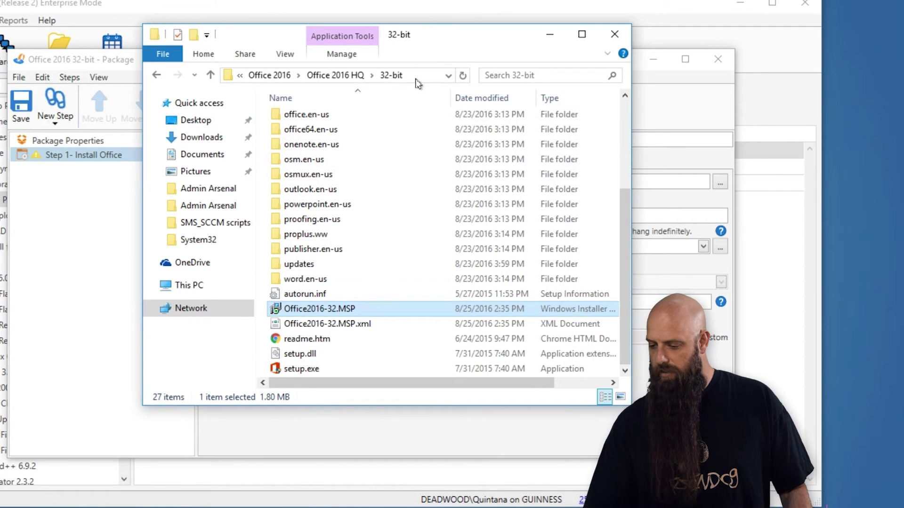
pyautogui.click(411, 76)
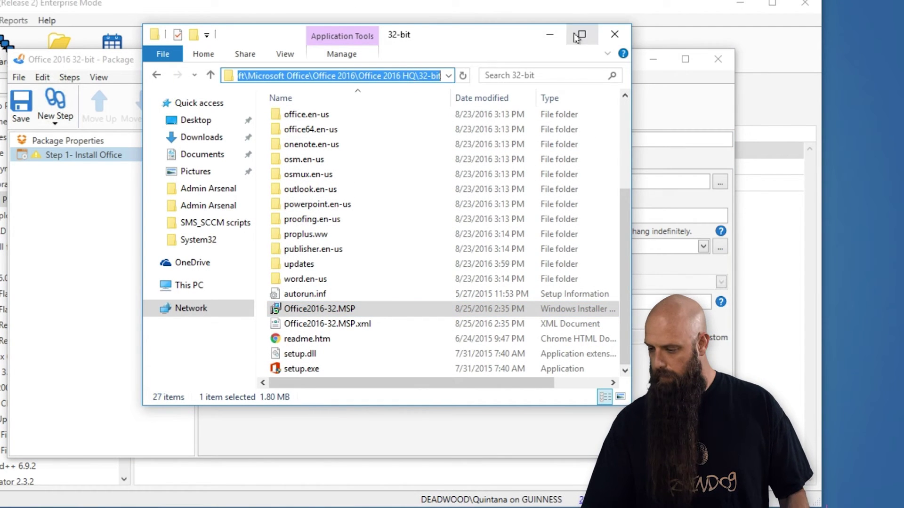
pyautogui.click(544, 31)
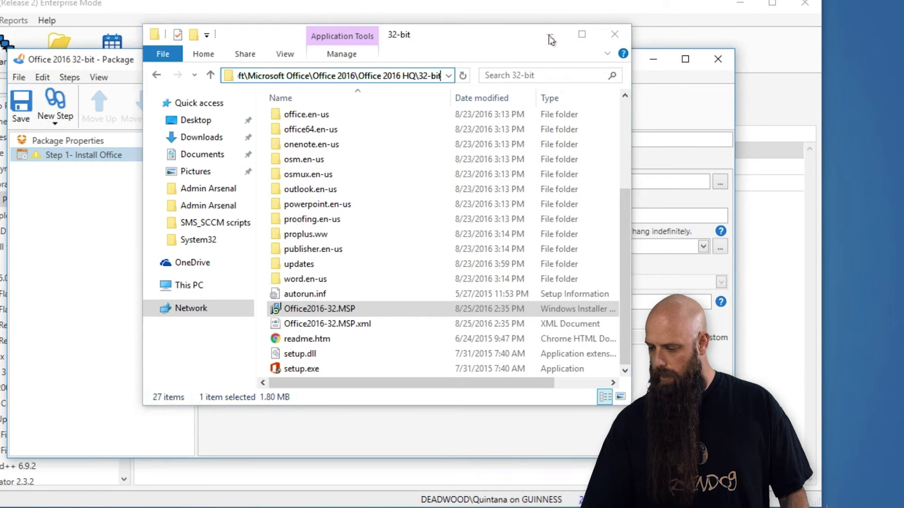
# Set Install File to the 32-bit folder's setup.exe with Include Entire Directory on
pyautogui.click(323, 182)
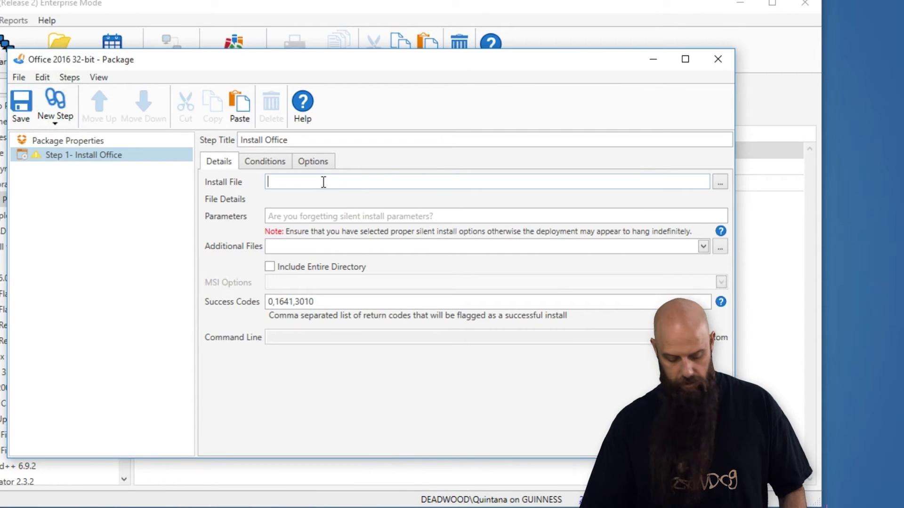
pyautogui.write('\\\\fs01\\deploy\\Software\\Microsoft\\Microsoft Office\\Office 2016\\Office 2016 HQ\\32-bit')
pyautogui.write('\\')
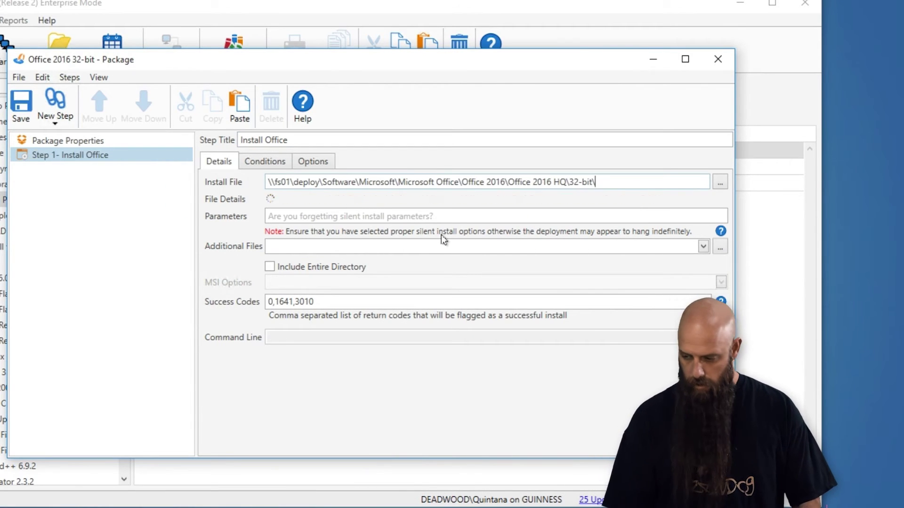
pyautogui.write('setup.exe')
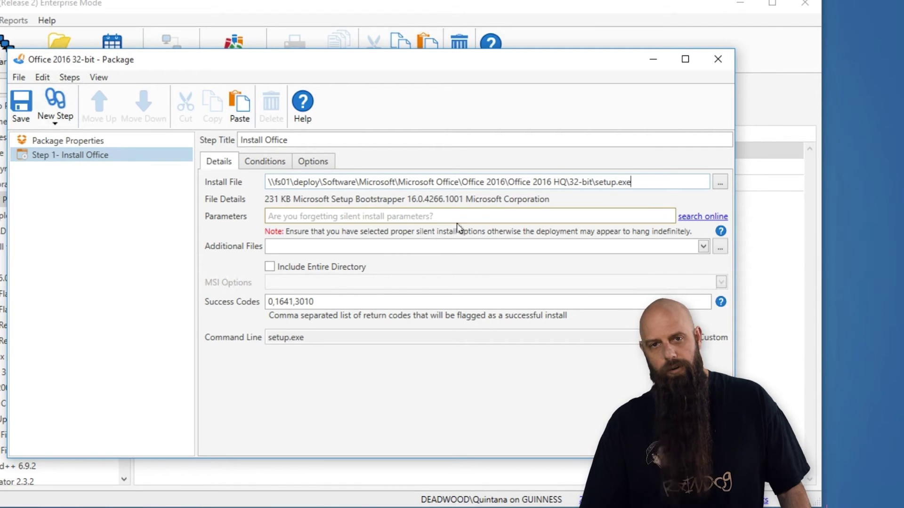
pyautogui.click(270, 267)
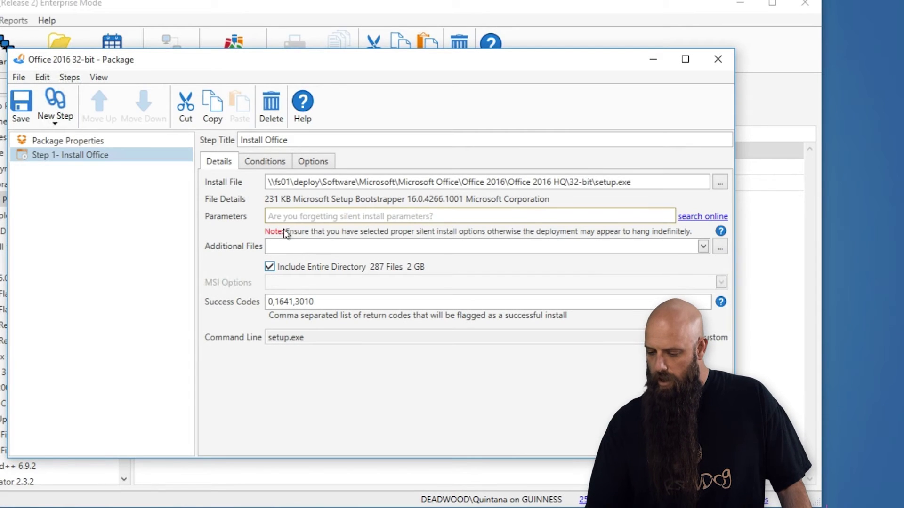
pyautogui.click(281, 217)
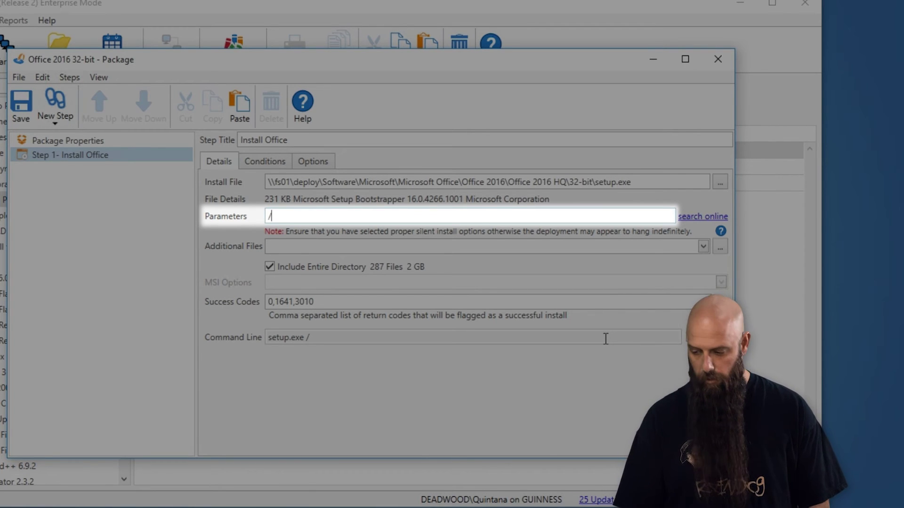
# Start the parameters with /adminfile and grab the Office2016-32.MSP file name in Explorer
pyautogui.write('adminfile')
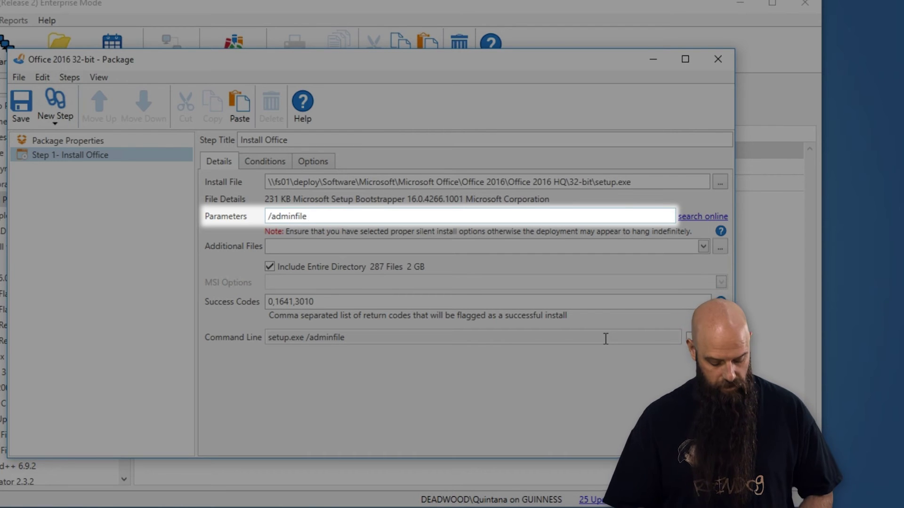
pyautogui.write('\\\\fs01\\deploy\\Software\\Microsoft\\Microsoft Office\\Office 2016\\Office 2016 HQ\\32-bit')
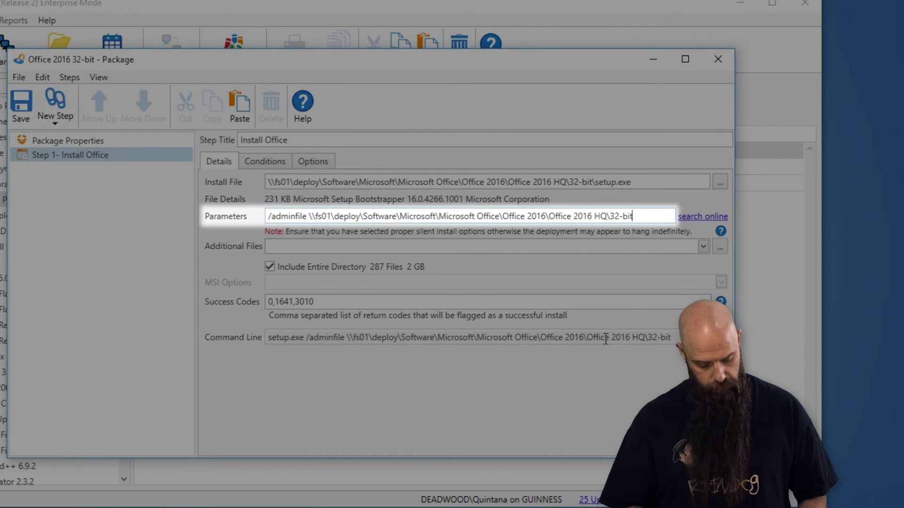
pyautogui.hotkey('ctrl', 'z')
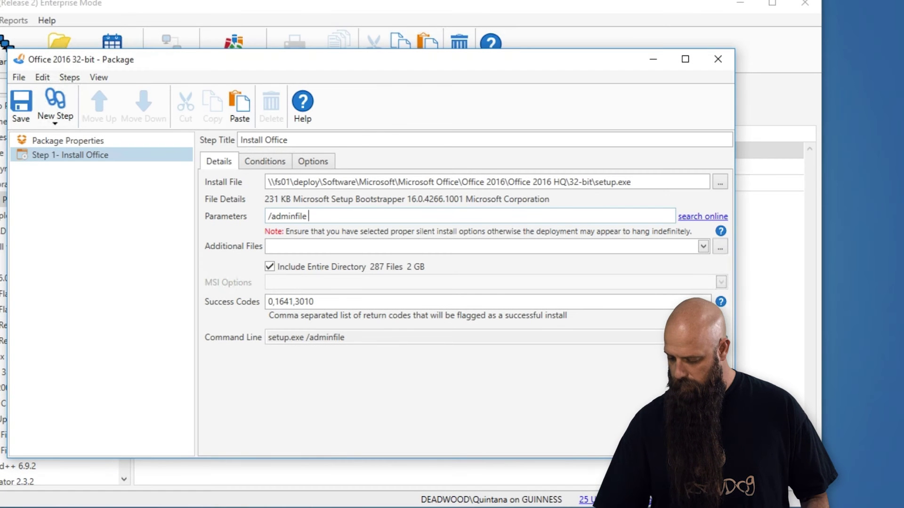
pyautogui.hotkey('alt', 'Tab')
pyautogui.click(319, 311)
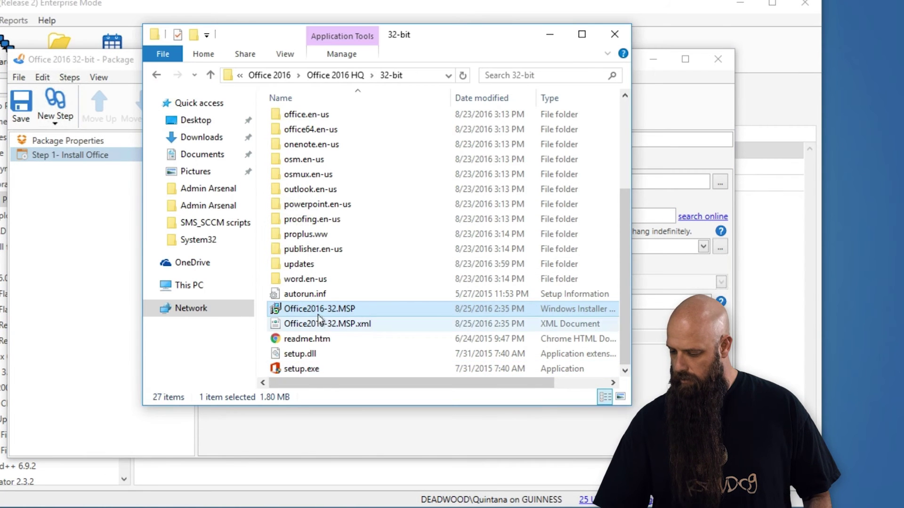
pyautogui.press('F2')
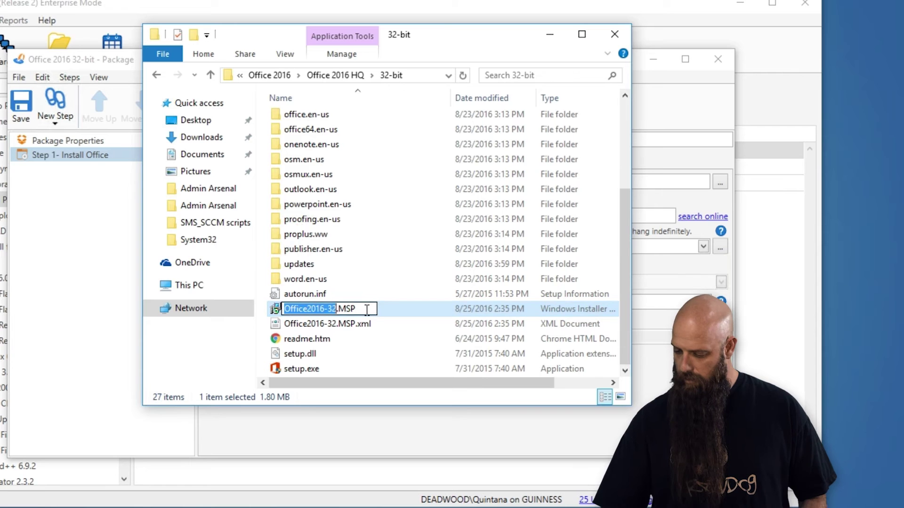
pyautogui.hotkey('ctrl', 'a')
pyautogui.hotkey('ctrl', 'c')
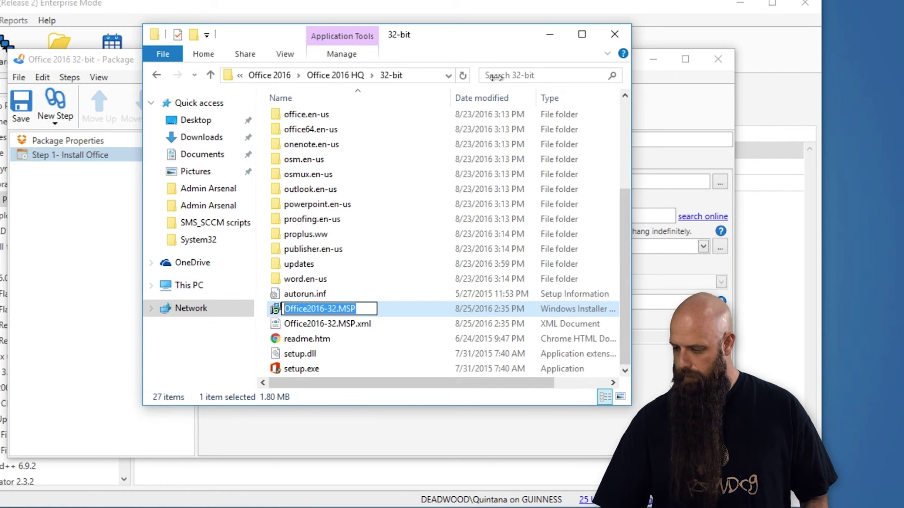
# Complete the parameters as /adminfile Office2016-32.MSP and bring up Package Properties
pyautogui.click(558, 40)
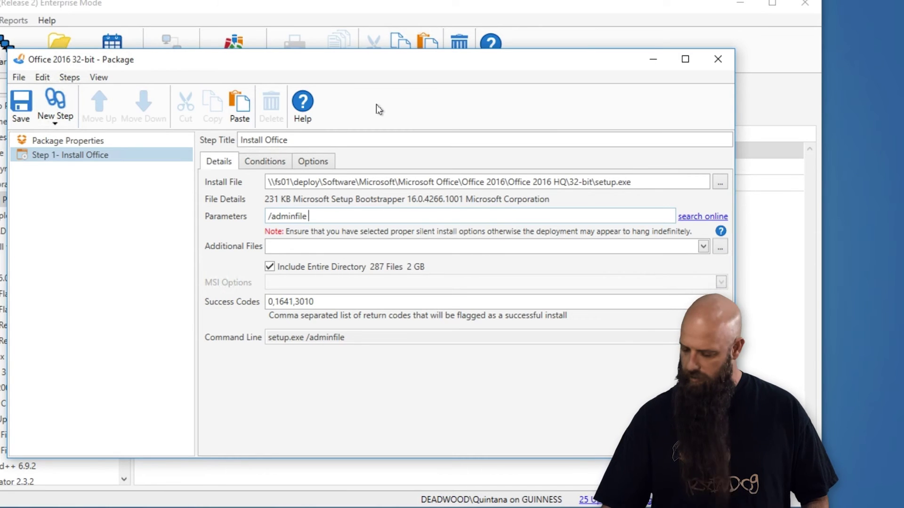
pyautogui.click(324, 218)
pyautogui.hotkey('ctrl', 'v')
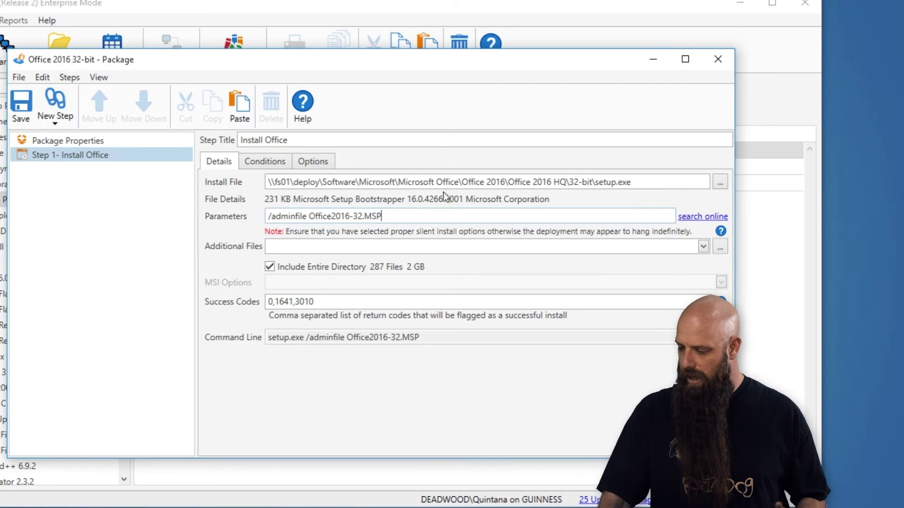
pyautogui.click(95, 143)
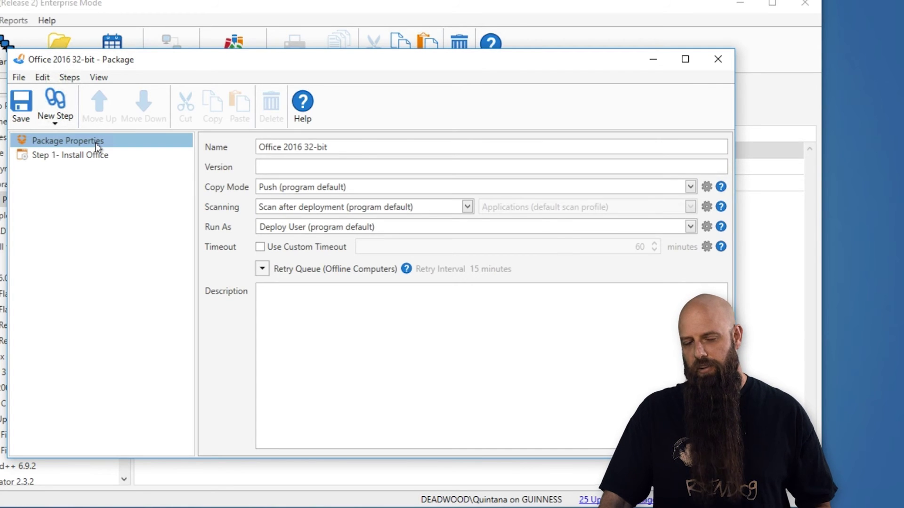
# Set the package copy mode to Pull, save, and reselect Step 1 - Install Office
pyautogui.click(274, 191)
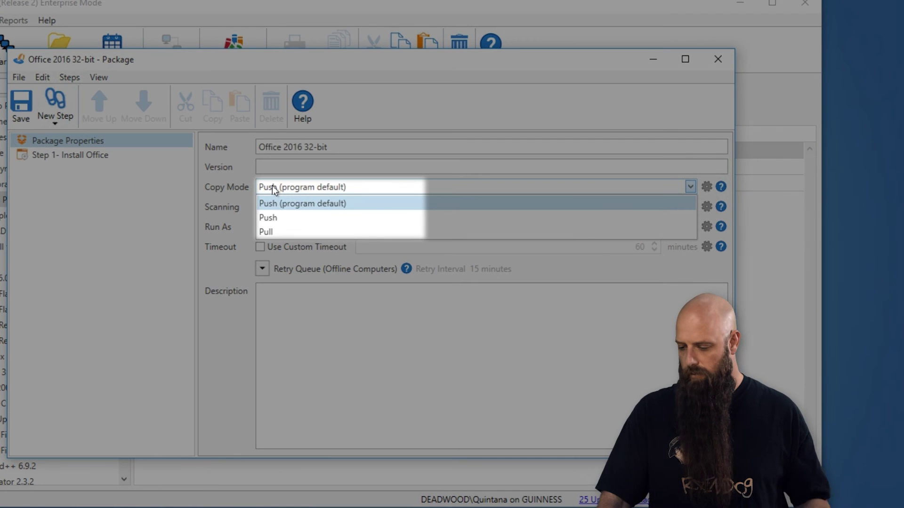
pyautogui.click(266, 231)
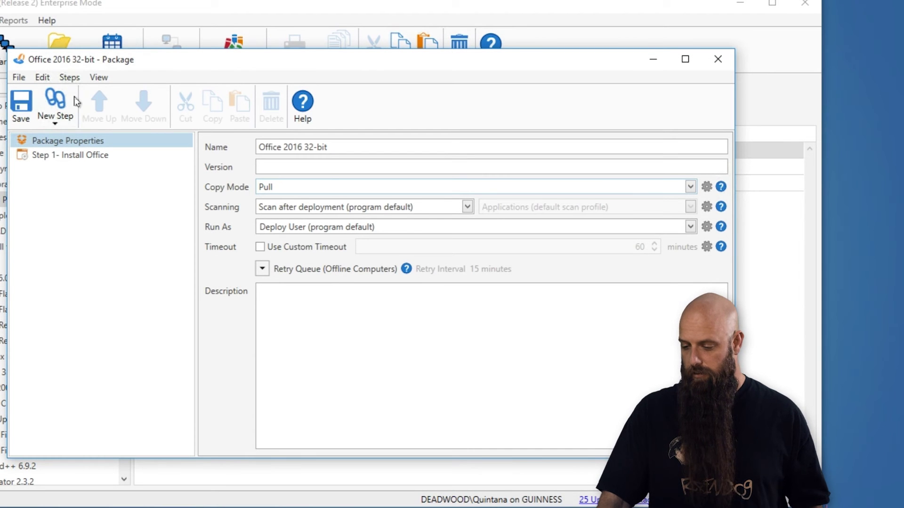
pyautogui.click(14, 100)
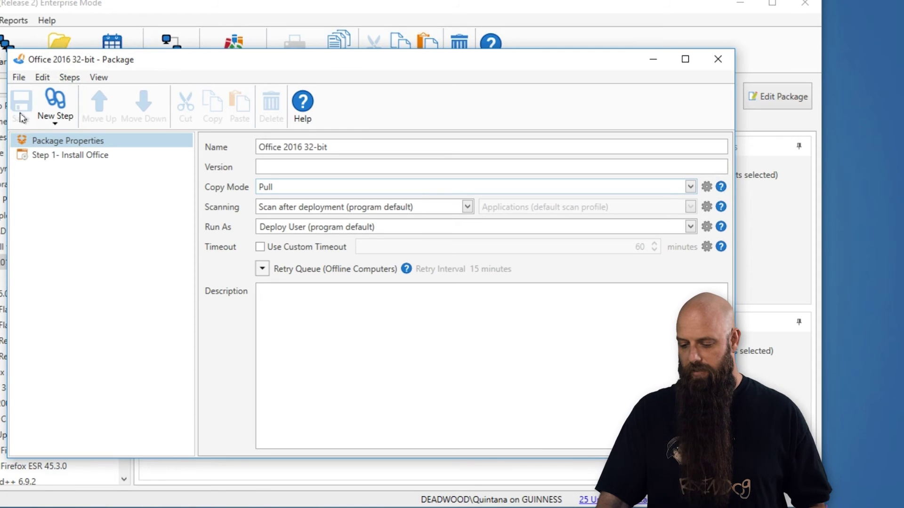
pyautogui.click(57, 156)
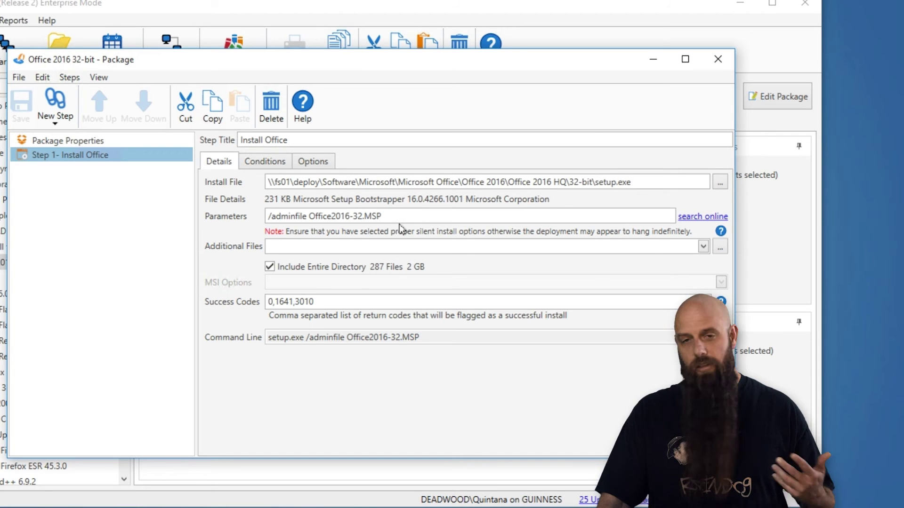
# Close the editor, select Office 2016 32-bit, and start a Deploy Once deployment
pyautogui.click(716, 60)
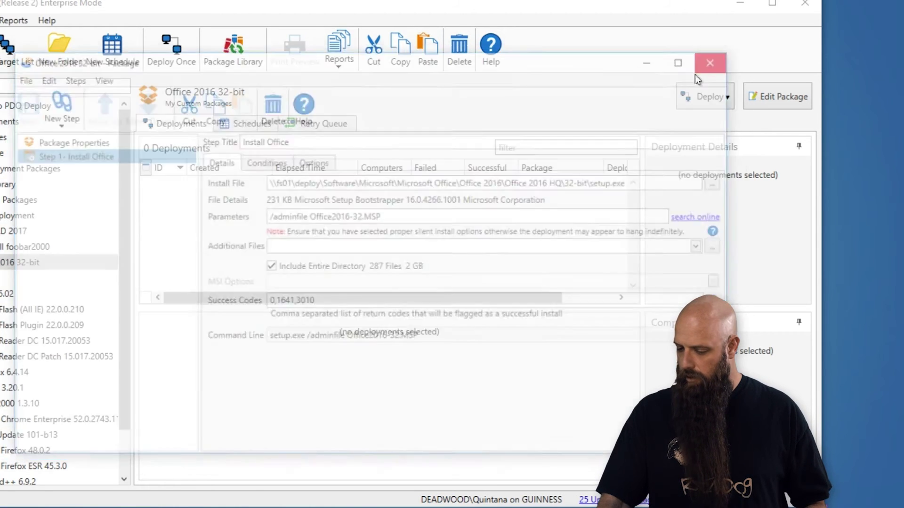
pyautogui.click(5, 266)
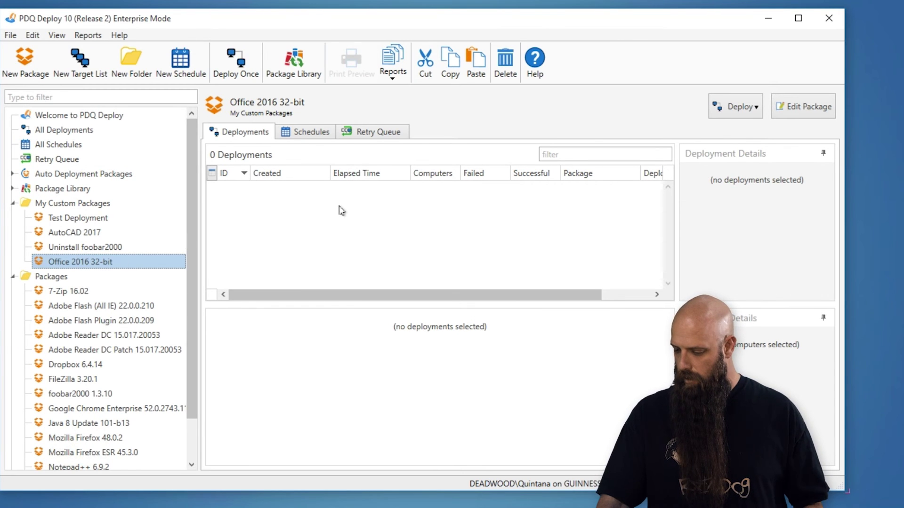
pyautogui.click(736, 108)
pyautogui.click(745, 134)
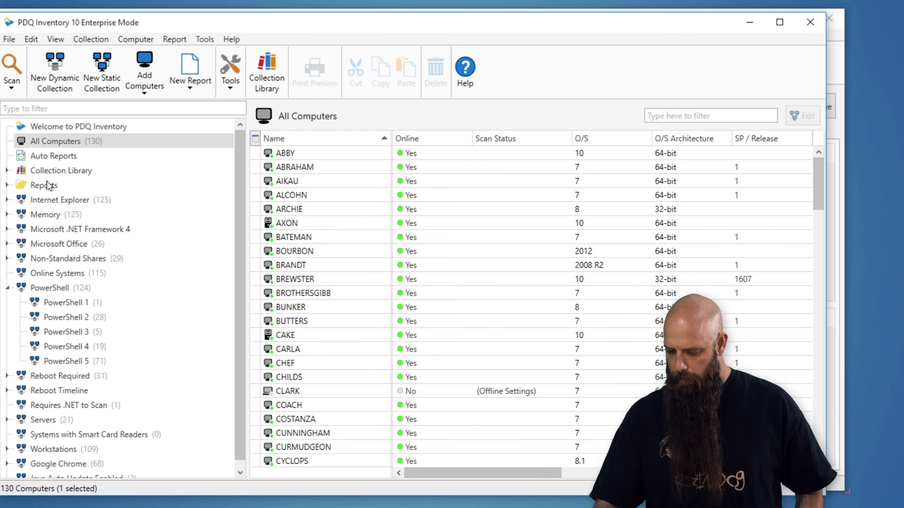
# Browse ABRAHAM's 25 installed applications in PDQ Inventory, then minimize its window
pyautogui.doubleClick(296, 167)
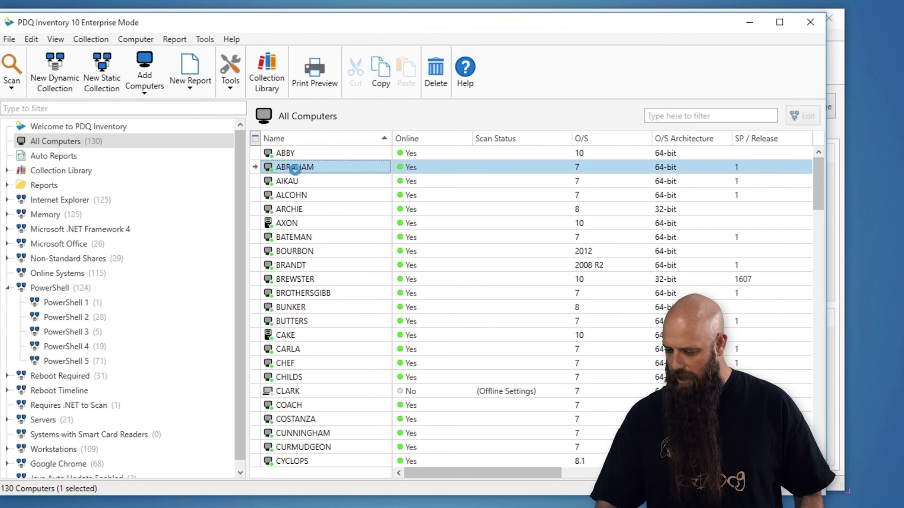
pyautogui.click(135, 188)
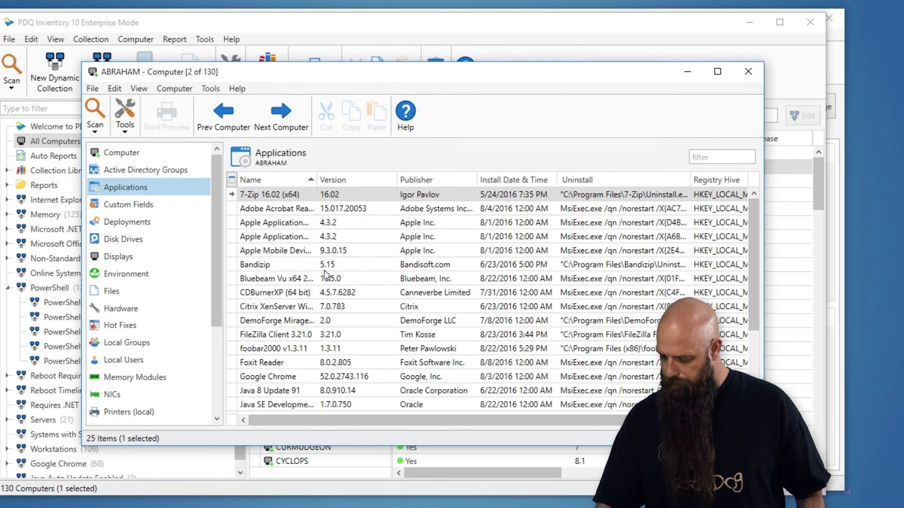
pyautogui.scroll(-2, 327, 278)
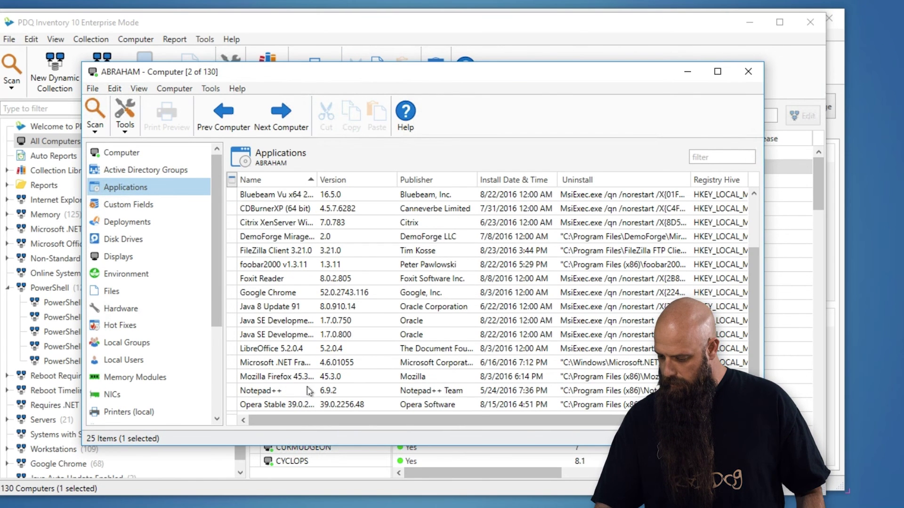
pyautogui.click(687, 75)
# Add abraham by name as the sole Deploy Once target and deploy now
pyautogui.click(750, 22)
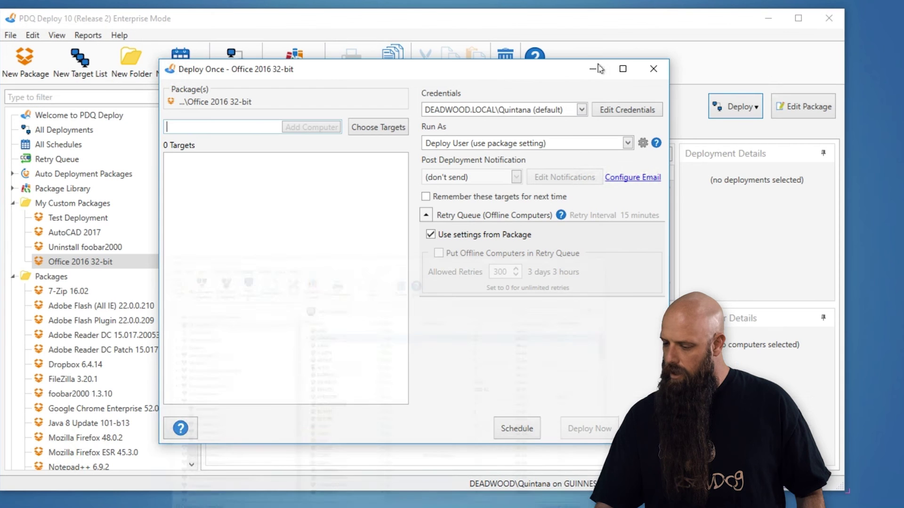
pyautogui.click(371, 131)
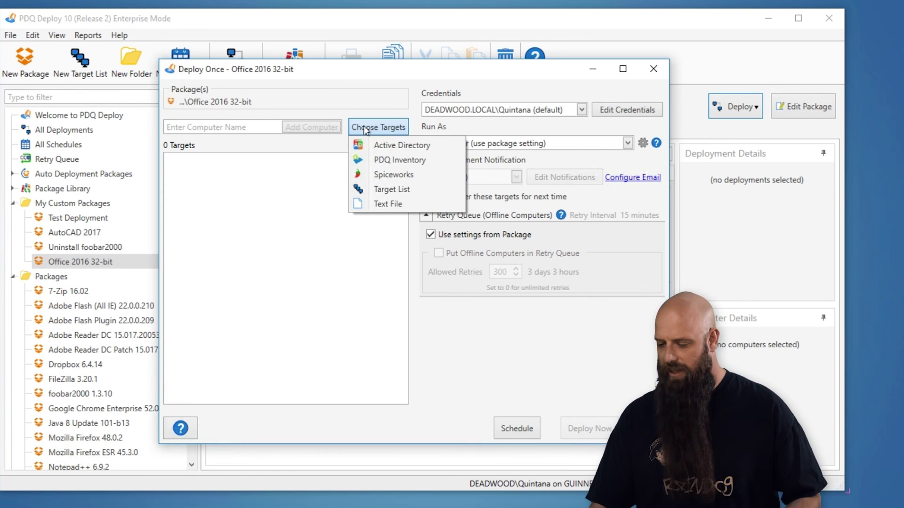
pyautogui.click(236, 128)
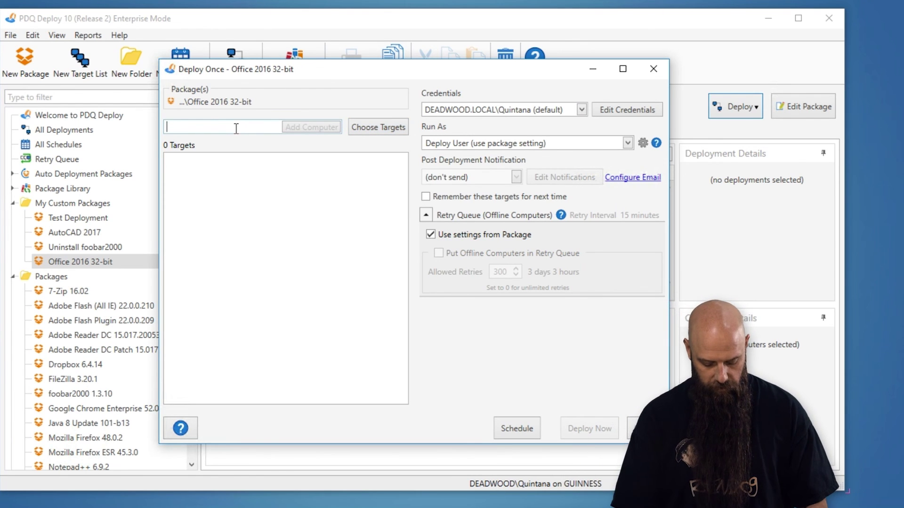
pyautogui.write('abraham')
pyautogui.press('Return')
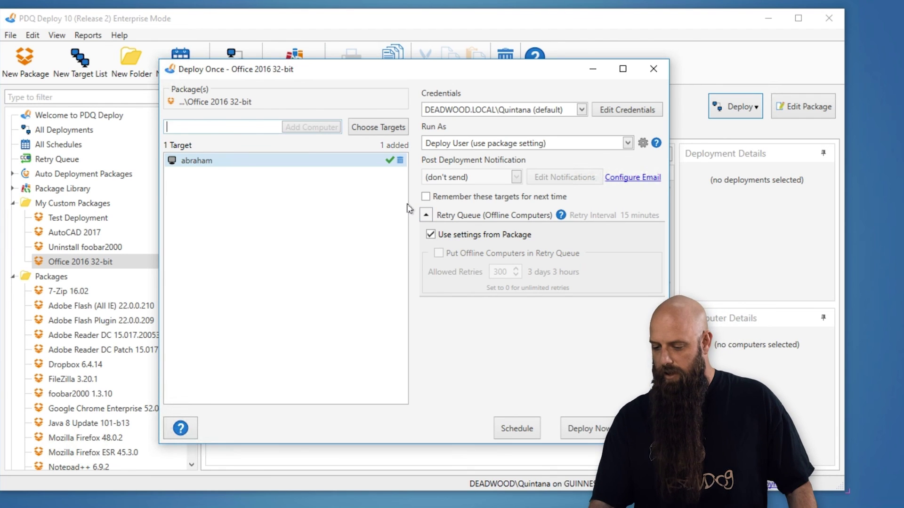
pyautogui.click(586, 431)
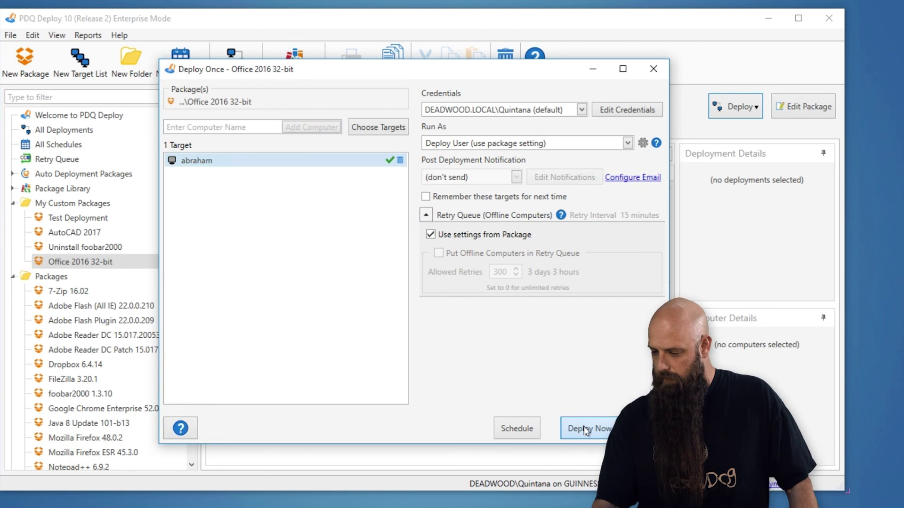